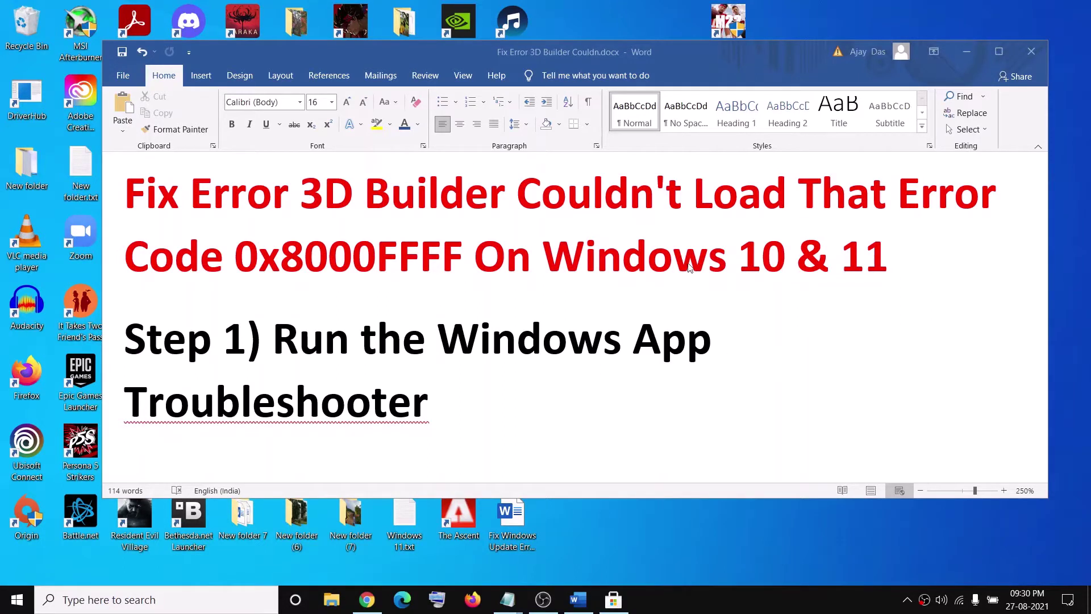
Select the Step 1 heading 'Run the Windows App Troubleshooter' in the Word guide
{"action": "left_click", "coordinate": [273, 341]}
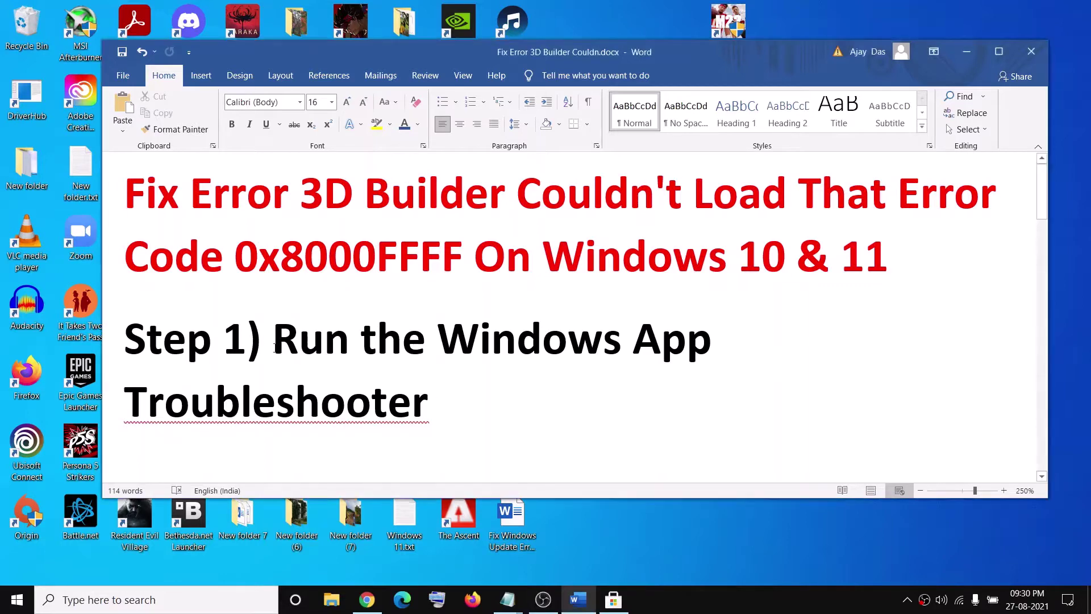
{"action": "left_click_drag", "start_coordinate": [273, 341], "coordinate": [475, 373]}
{"action": "left_click", "coordinate": [17, 600]}
Expand the Windows Store Apps entry under Update & Security's additional troubleshooters
{"action": "mouse_move", "coordinate": [32, 546]}
{"action": "left_click", "coordinate": [67, 541]}
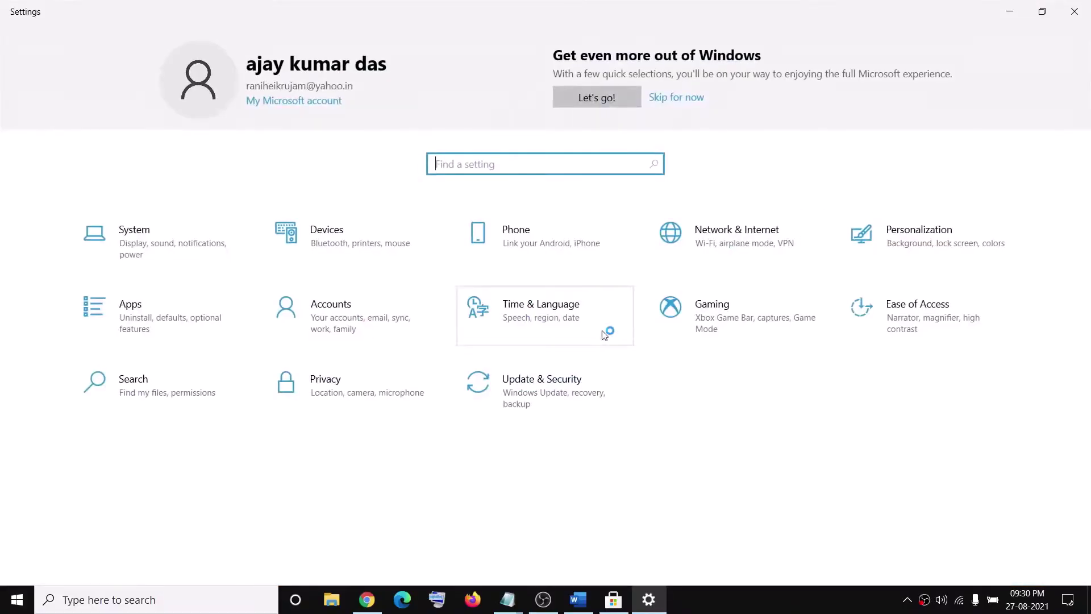
{"action": "left_click", "coordinate": [559, 396]}
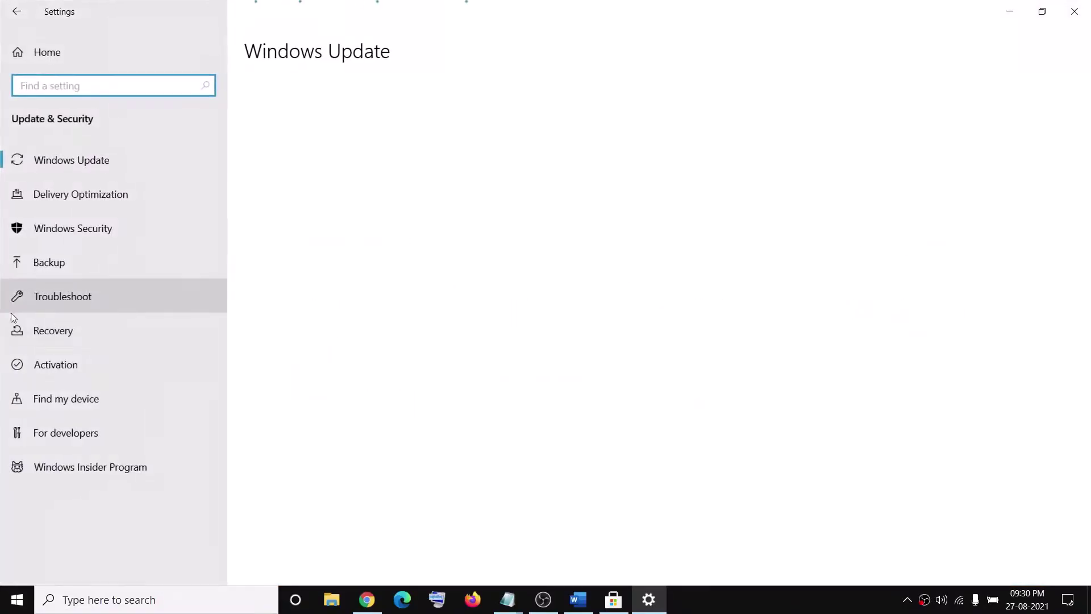
{"action": "left_click", "coordinate": [104, 298]}
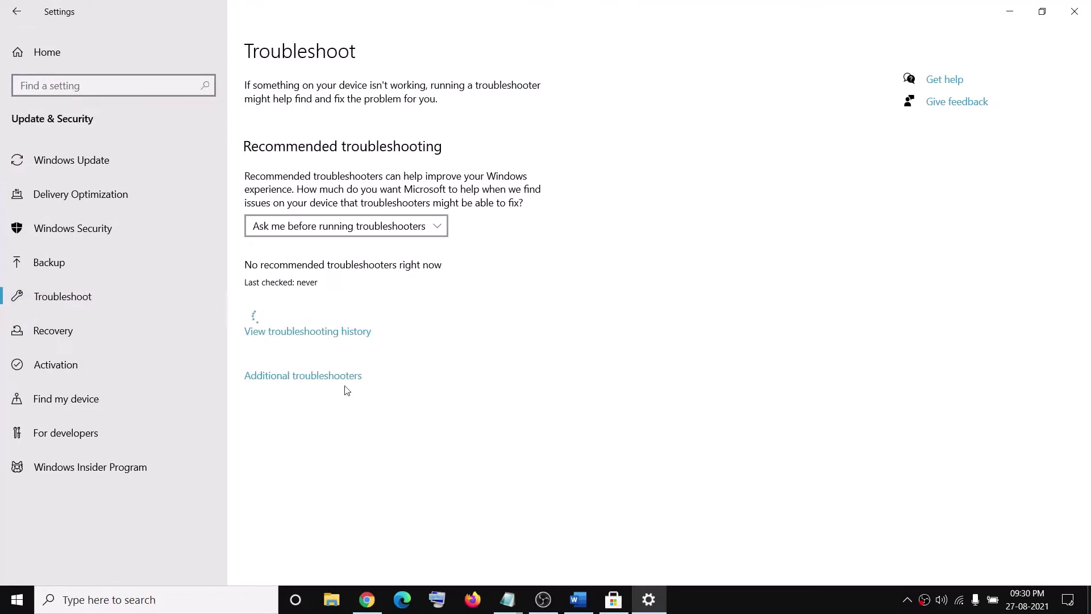
{"action": "left_click", "coordinate": [293, 381]}
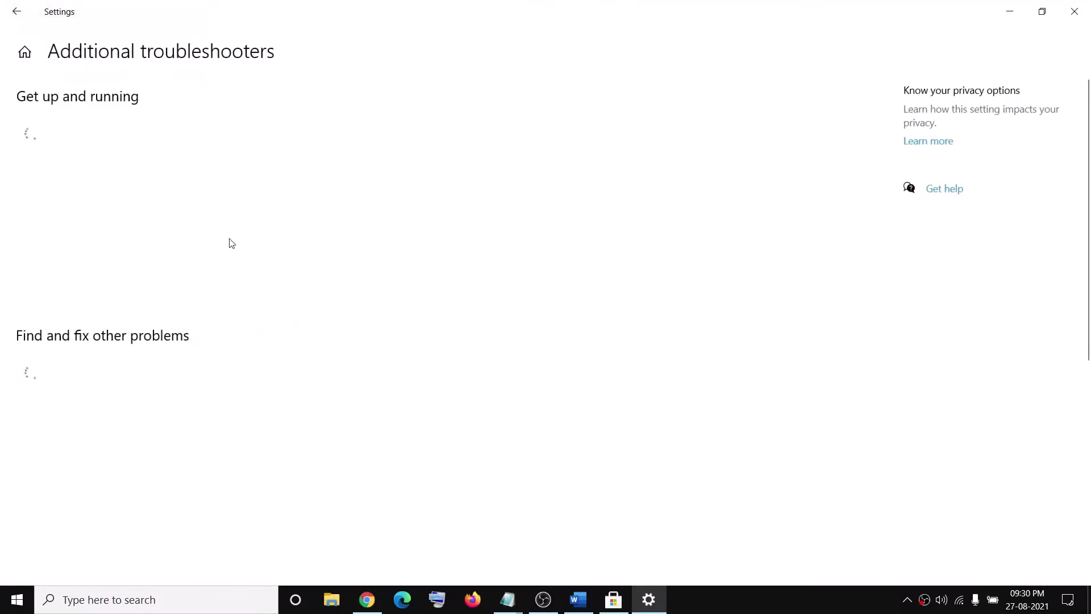
{"action": "scroll", "coordinate": [189, 424], "scroll_direction": "down", "scroll_amount": 2}
{"action": "scroll", "coordinate": [190, 423], "scroll_direction": "down", "scroll_amount": 5}
{"action": "left_click", "coordinate": [231, 500]}
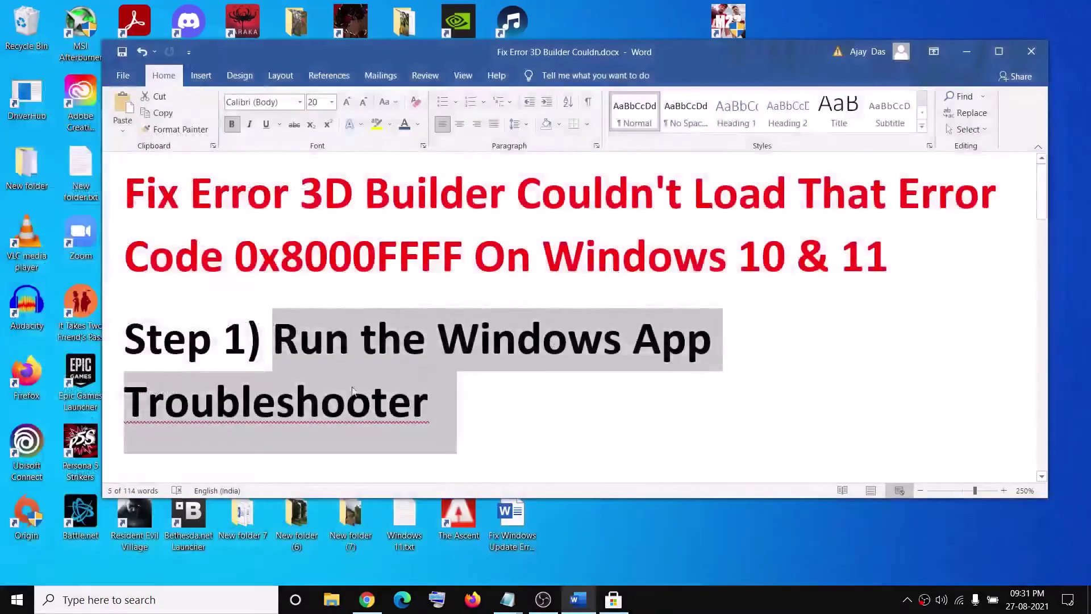
Highlight the whole Step 2 heading text in the Word guide
{"action": "scroll", "coordinate": [352, 391], "scroll_direction": "down", "scroll_amount": 3}
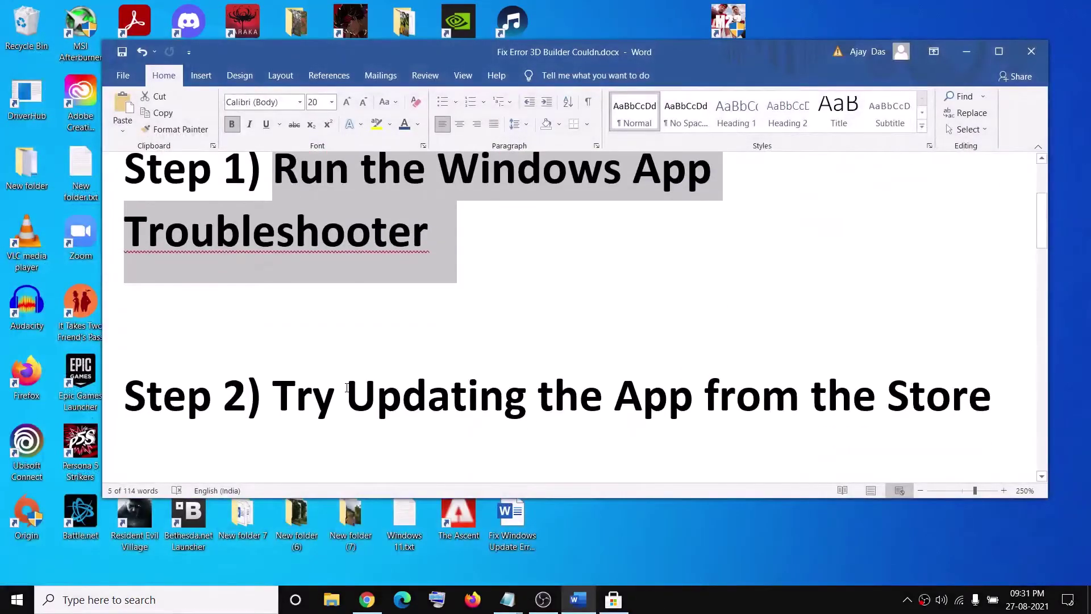
{"action": "scroll", "coordinate": [345, 384], "scroll_direction": "down", "scroll_amount": 2}
{"action": "scroll", "coordinate": [338, 353], "scroll_direction": "up", "scroll_amount": 2}
{"action": "left_click_drag", "start_coordinate": [376, 398], "coordinate": [875, 398]}
{"action": "left_click_drag", "start_coordinate": [479, 398], "coordinate": [991, 398]}
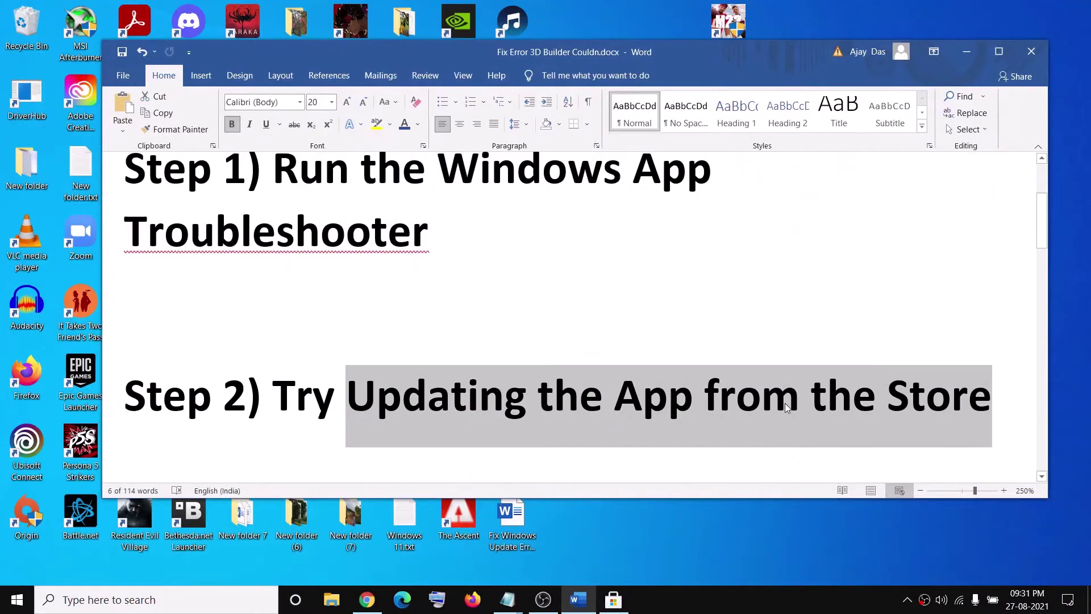
{"action": "left_click", "coordinate": [612, 602]}
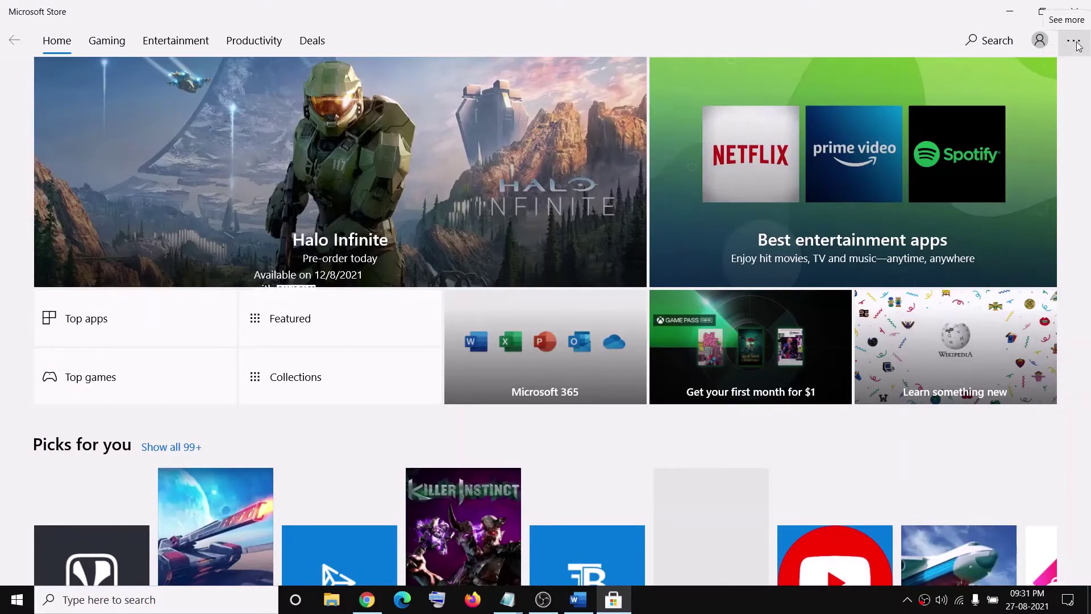
Show Microsoft Store's Downloads and updates list with 3D Builder, then minimize the Store
{"action": "left_click", "coordinate": [1078, 47]}
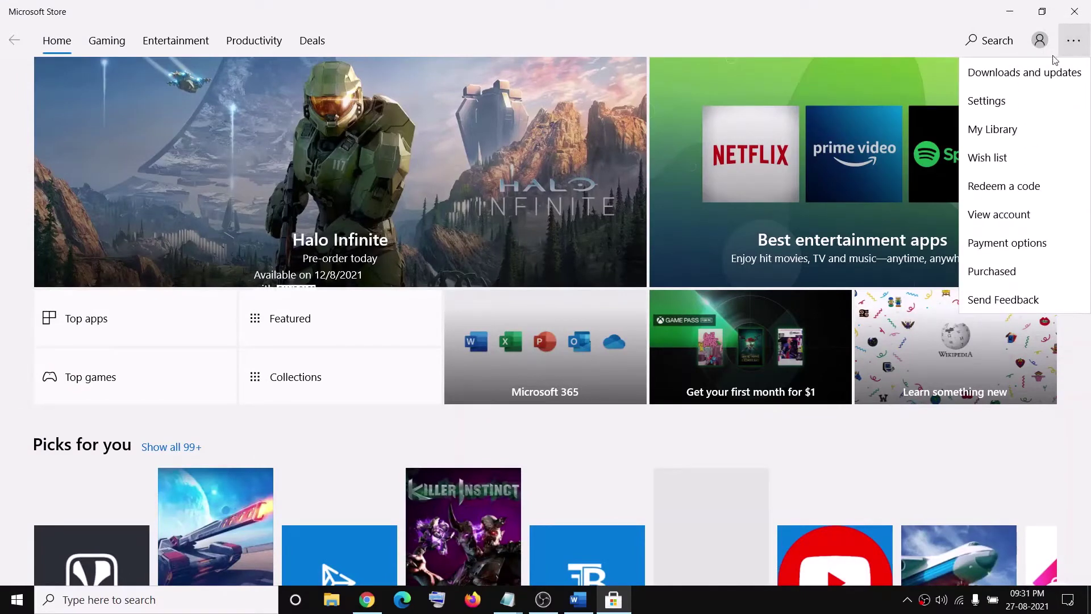
{"action": "left_click", "coordinate": [1019, 79]}
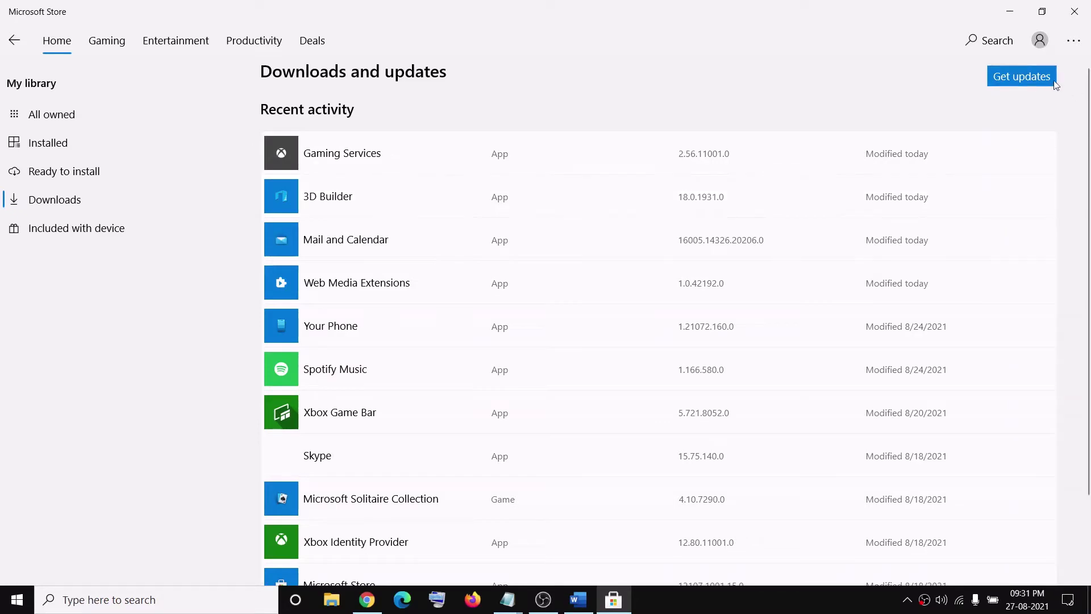
{"action": "left_click", "coordinate": [1010, 11]}
Highlight the Step 3 'Update Windows 10' text in Word
{"action": "left_click_drag", "start_coordinate": [347, 395], "coordinate": [991, 398]}
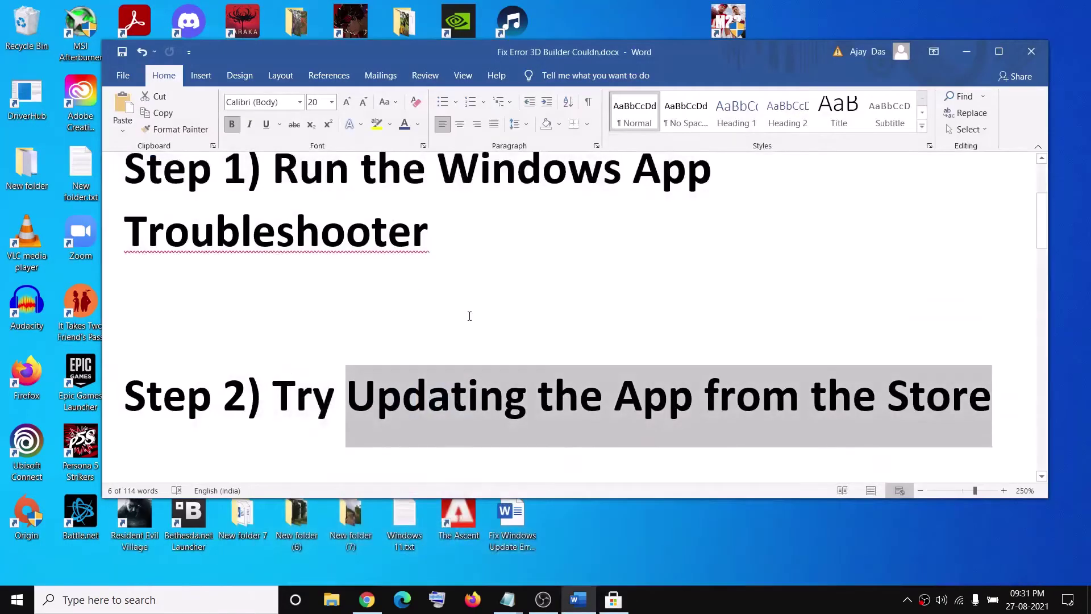
{"action": "scroll", "coordinate": [492, 320], "scroll_direction": "down", "scroll_amount": 3}
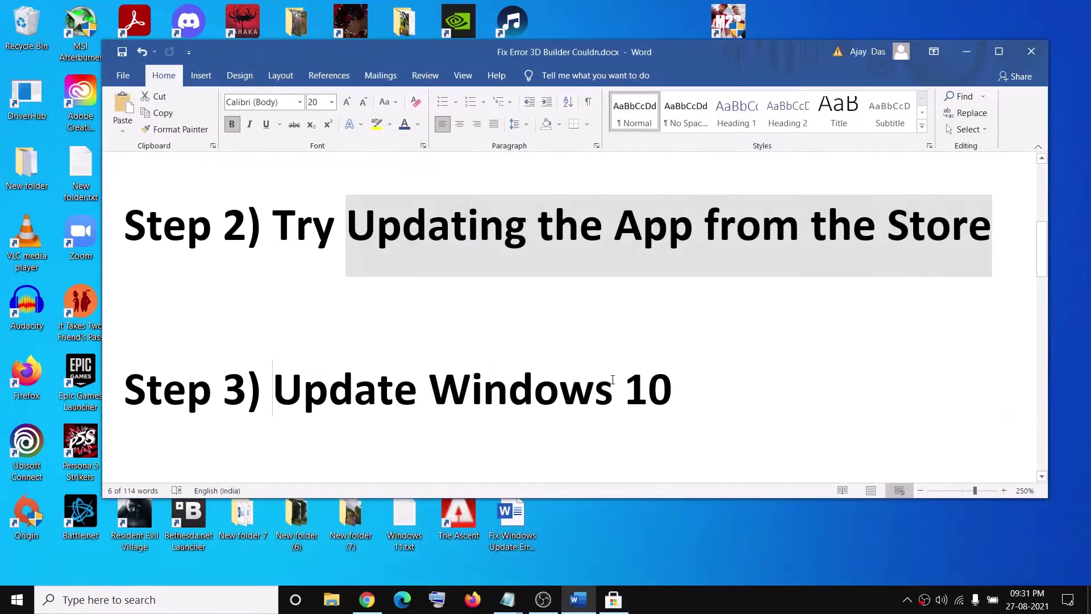
{"action": "left_click_drag", "start_coordinate": [274, 382], "coordinate": [700, 398]}
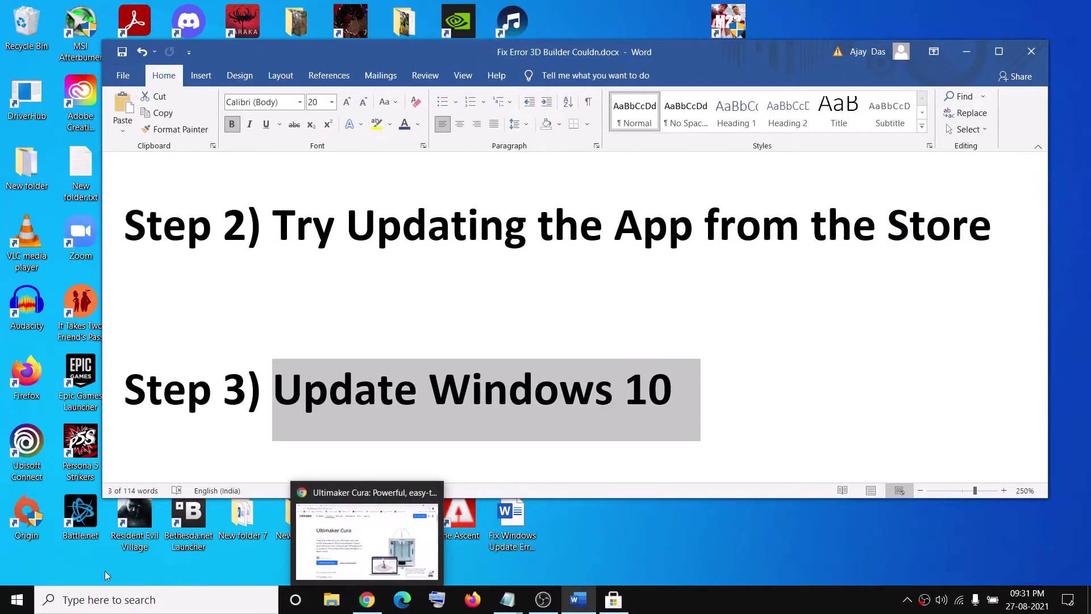
{"action": "left_click", "coordinate": [16, 600]}
Start a Windows Update check from Update & Security
{"action": "left_click", "coordinate": [19, 534]}
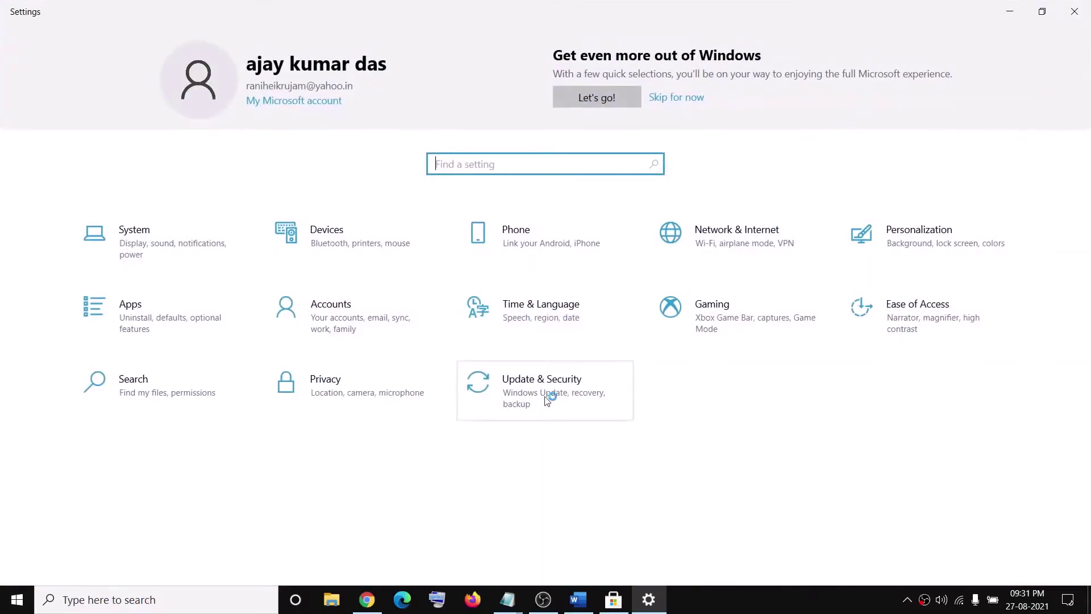
{"action": "left_click", "coordinate": [548, 392]}
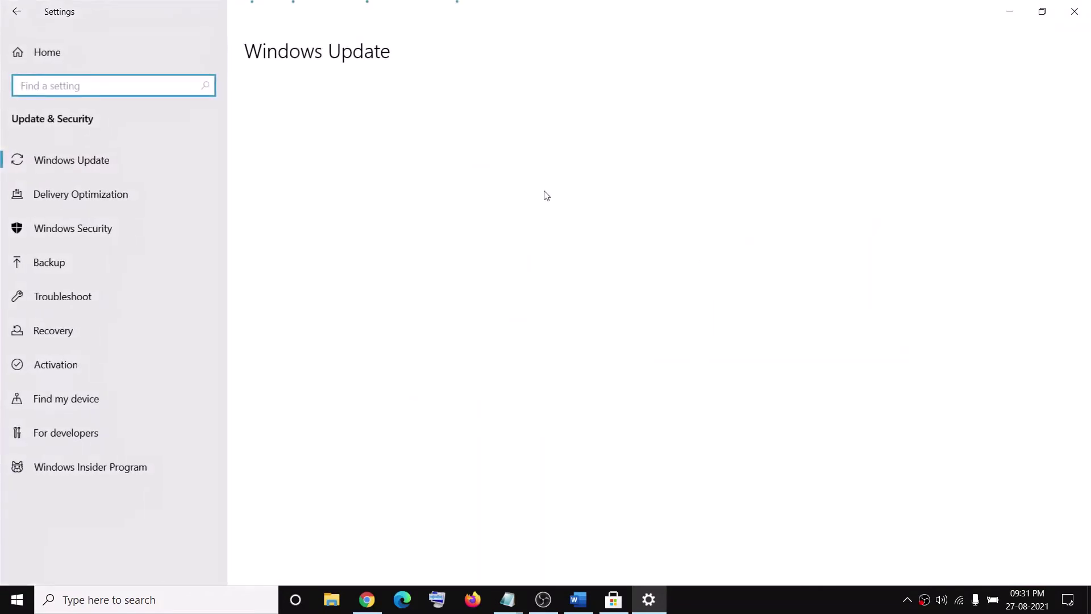
{"action": "left_click", "coordinate": [291, 139]}
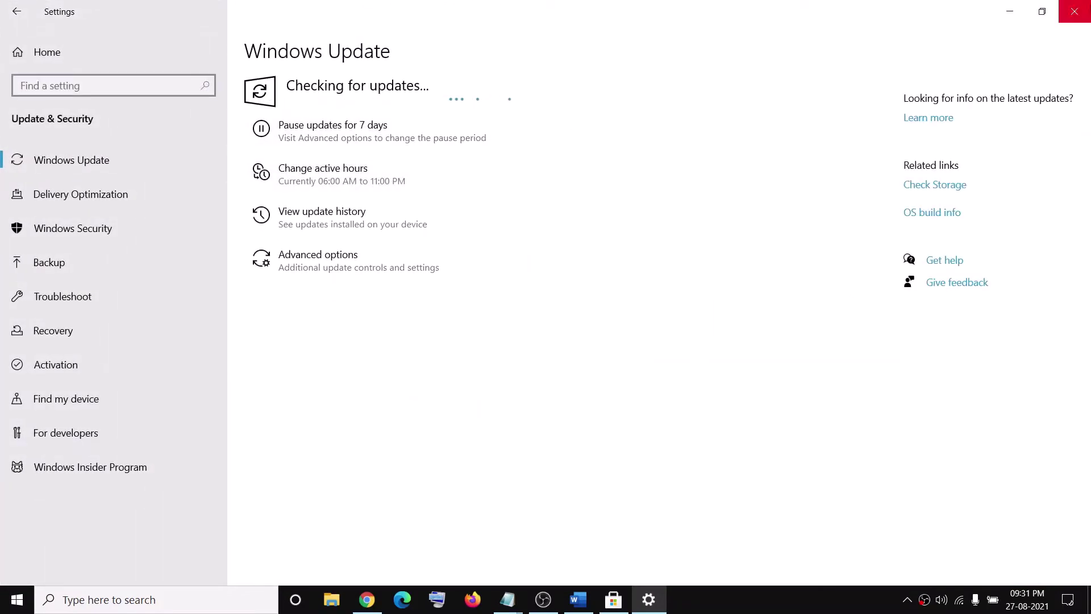
Highlight the Step 4 reset heading in Word, then bring Settings back
{"action": "left_click", "coordinate": [1009, 11]}
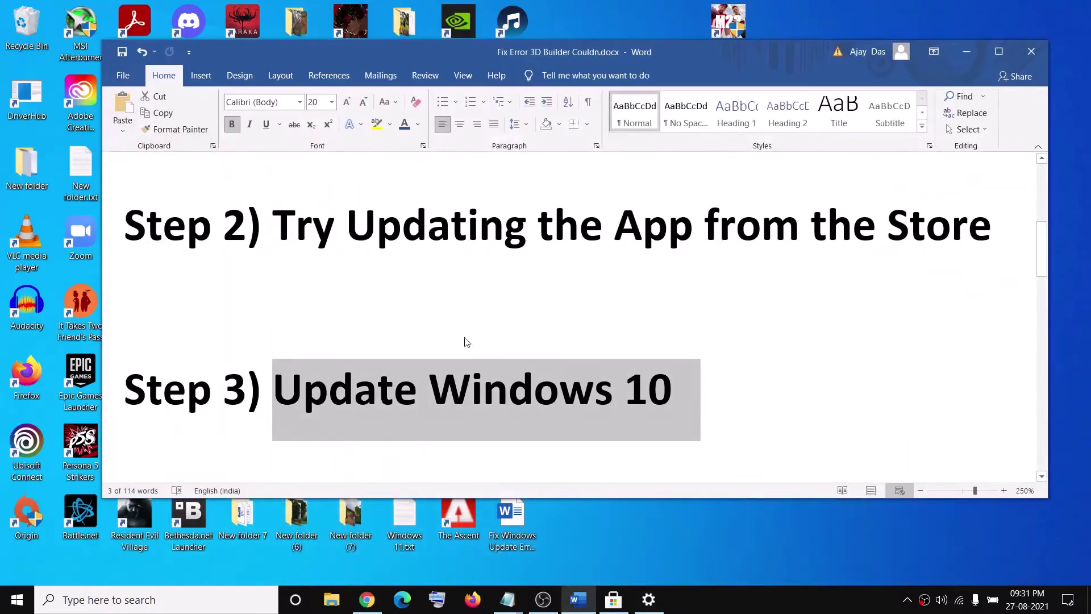
{"action": "scroll", "coordinate": [465, 341], "scroll_direction": "down", "scroll_amount": 3}
{"action": "left_click_drag", "start_coordinate": [283, 382], "coordinate": [674, 414]}
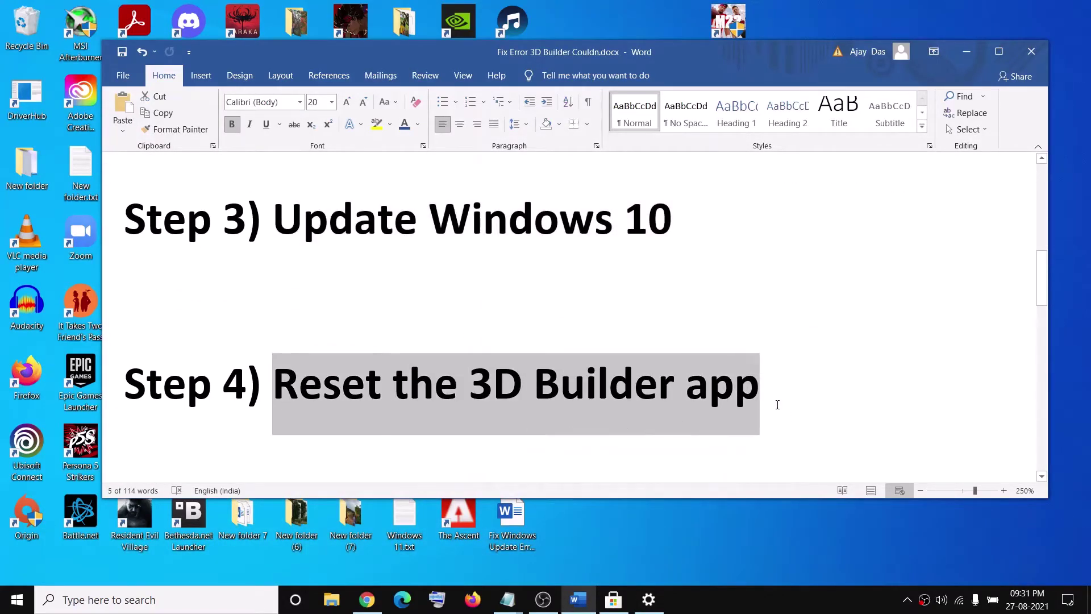
{"action": "left_click", "coordinate": [659, 606]}
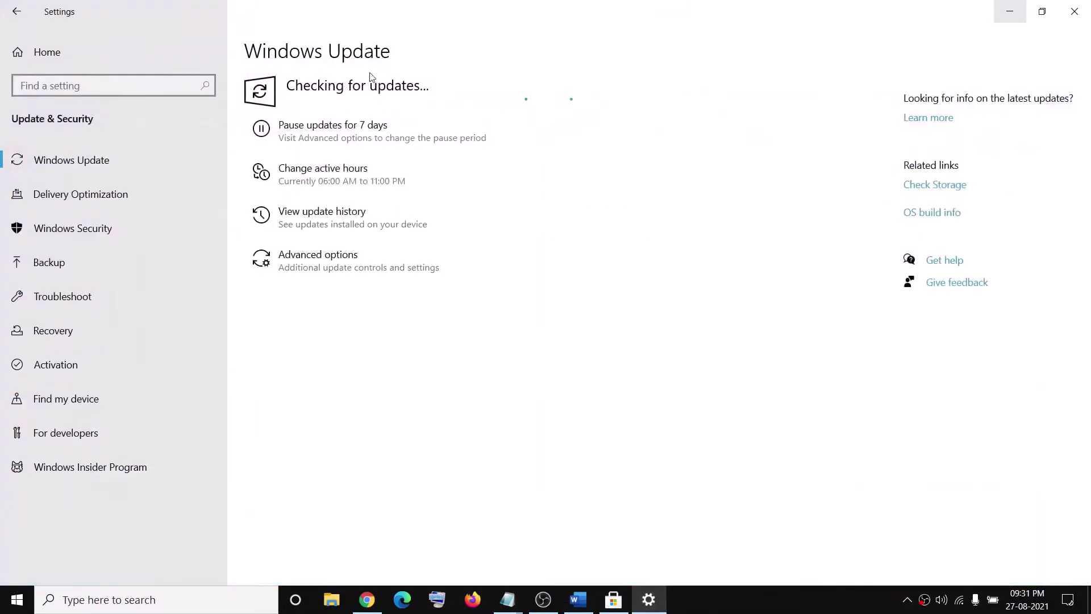
Filter the apps list by '3d' and reset 3D Builder from its Advanced options
{"action": "left_click", "coordinate": [43, 42]}
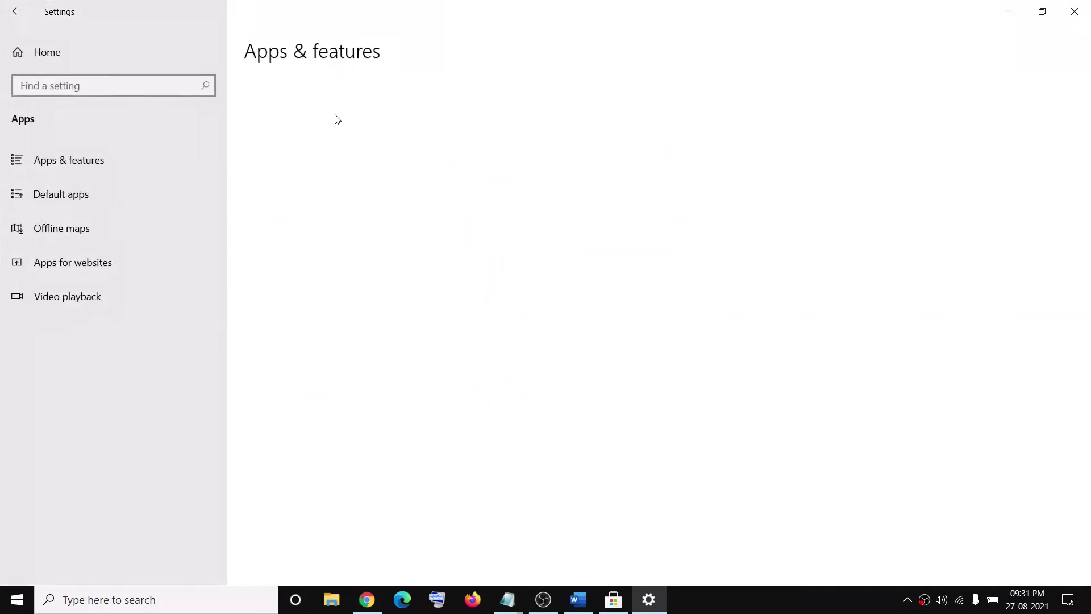
{"action": "left_click", "coordinate": [273, 317]}
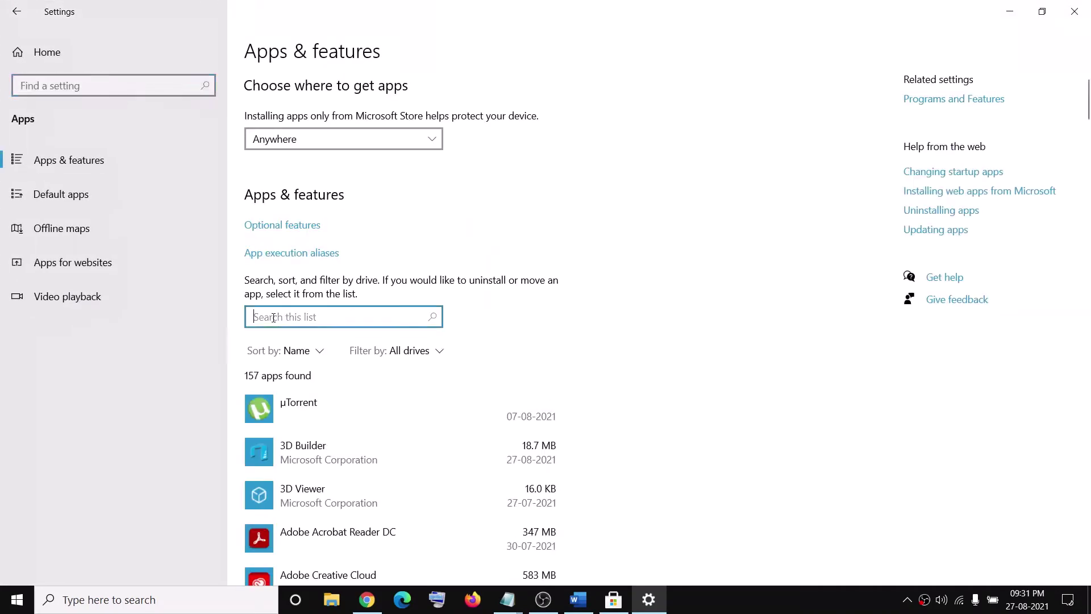
{"action": "type", "text": "3d"}
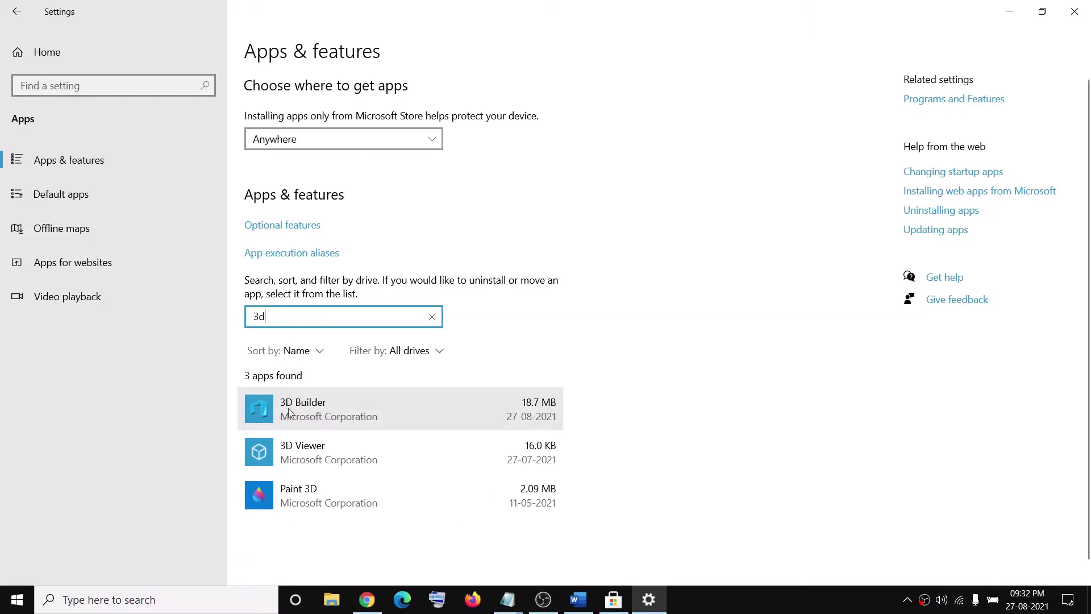
{"action": "left_click", "coordinate": [324, 413]}
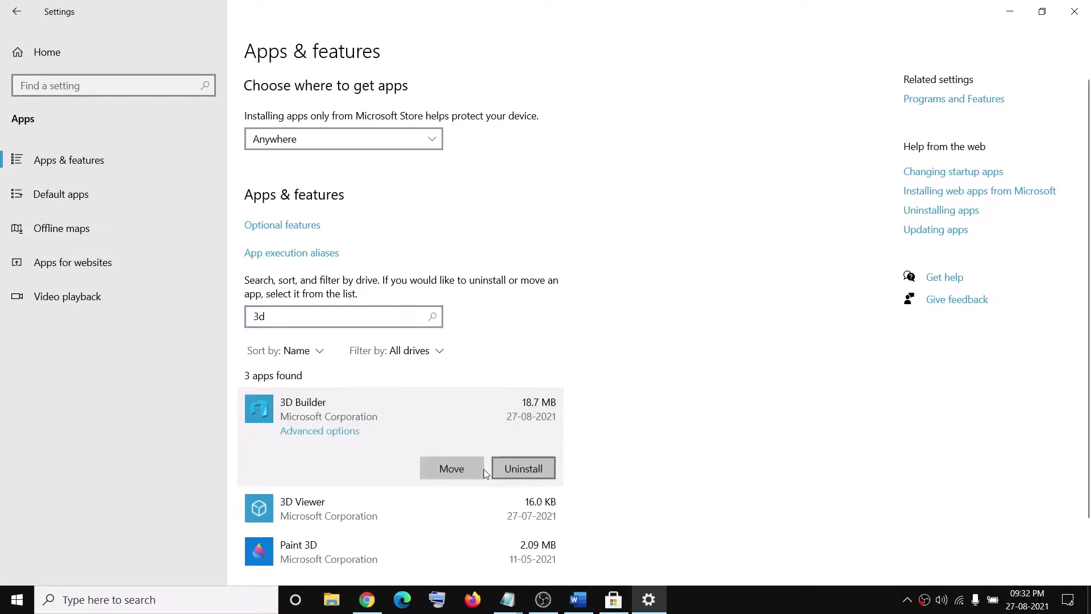
{"action": "left_click", "coordinate": [321, 432]}
{"action": "scroll", "coordinate": [109, 338], "scroll_direction": "down", "scroll_amount": 5}
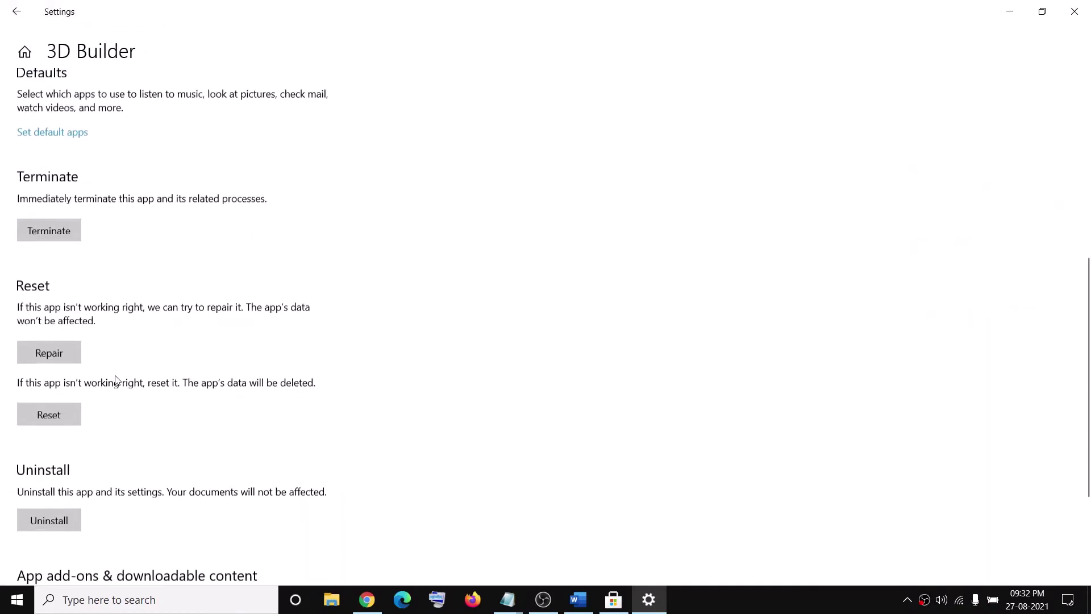
{"action": "left_click", "coordinate": [65, 409]}
{"action": "left_click", "coordinate": [160, 384]}
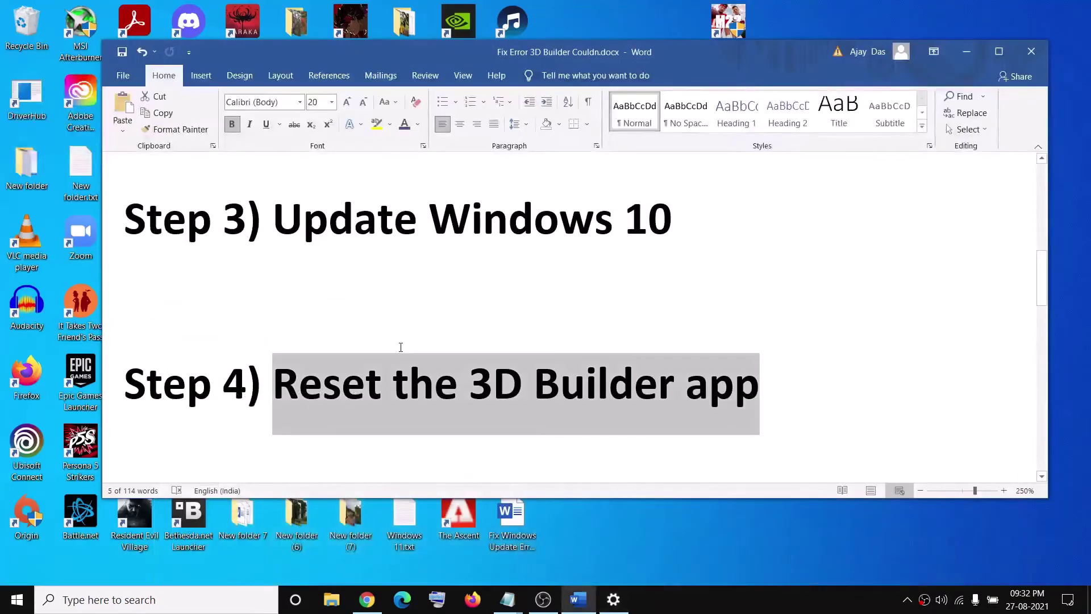
{"action": "scroll", "coordinate": [401, 347], "scroll_direction": "down", "scroll_amount": 5}
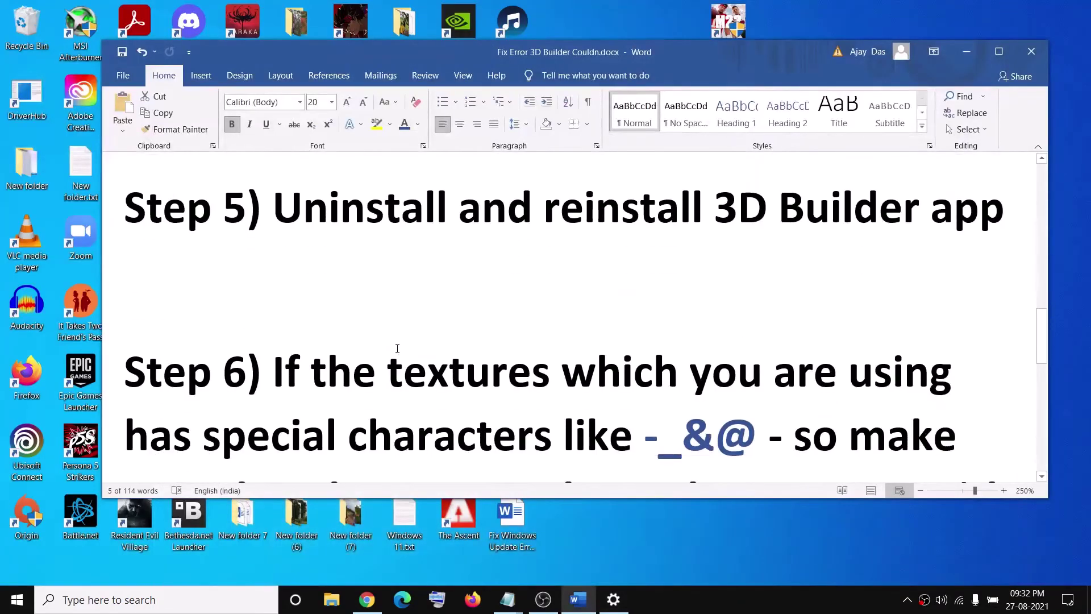
Highlight the Step 4 reset and Step 5 uninstall/reinstall instructions, then return to Settings home
{"action": "scroll", "coordinate": [398, 348], "scroll_direction": "up", "scroll_amount": 3}
{"action": "scroll", "coordinate": [398, 348], "scroll_direction": "down", "scroll_amount": 1}
{"action": "left_click_drag", "start_coordinate": [399, 365], "coordinate": [918, 408]}
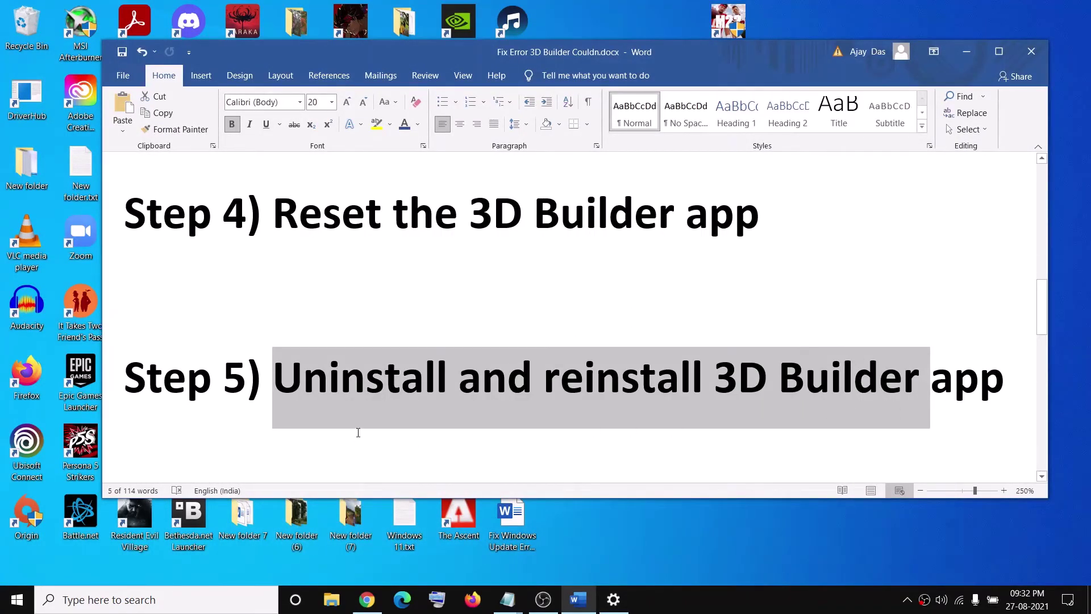
{"action": "left_click_drag", "start_coordinate": [356, 226], "coordinate": [662, 288]}
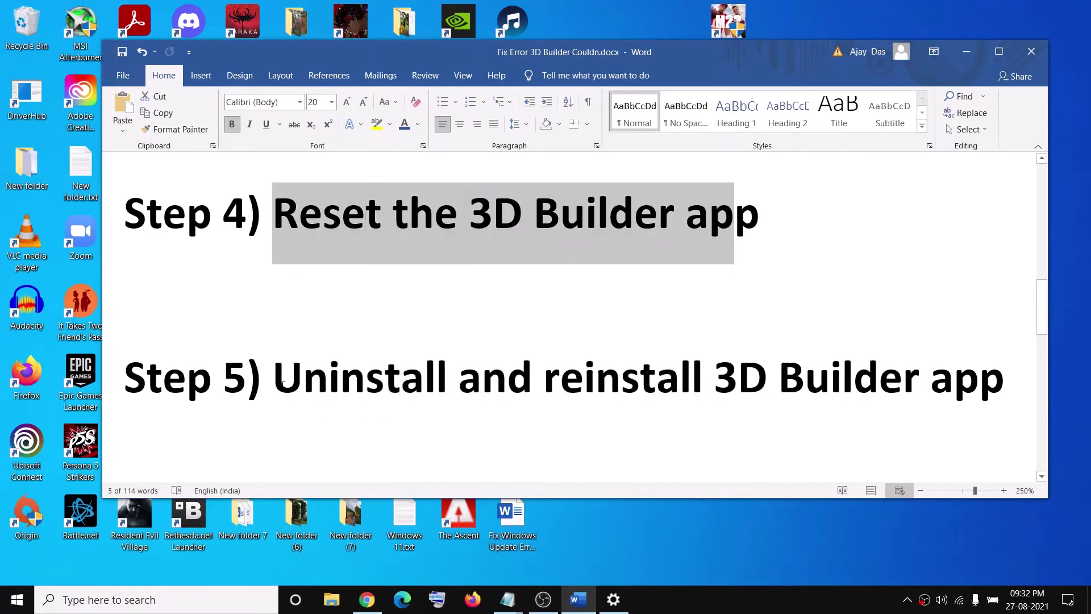
{"action": "left_click_drag", "start_coordinate": [283, 383], "coordinate": [717, 392]}
{"action": "left_click", "coordinate": [617, 606]}
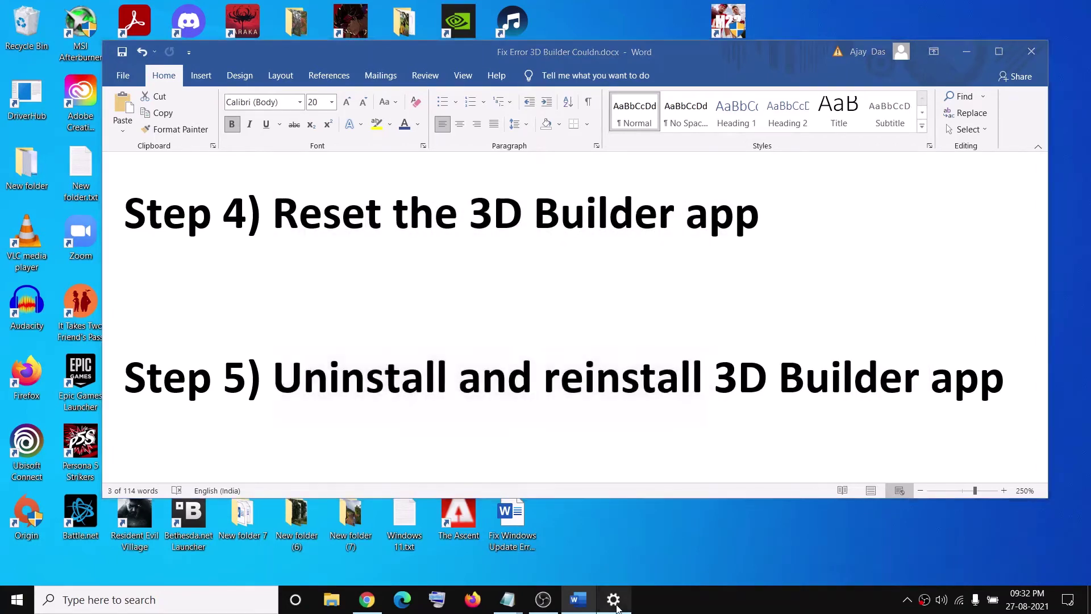
{"action": "left_click", "coordinate": [23, 49]}
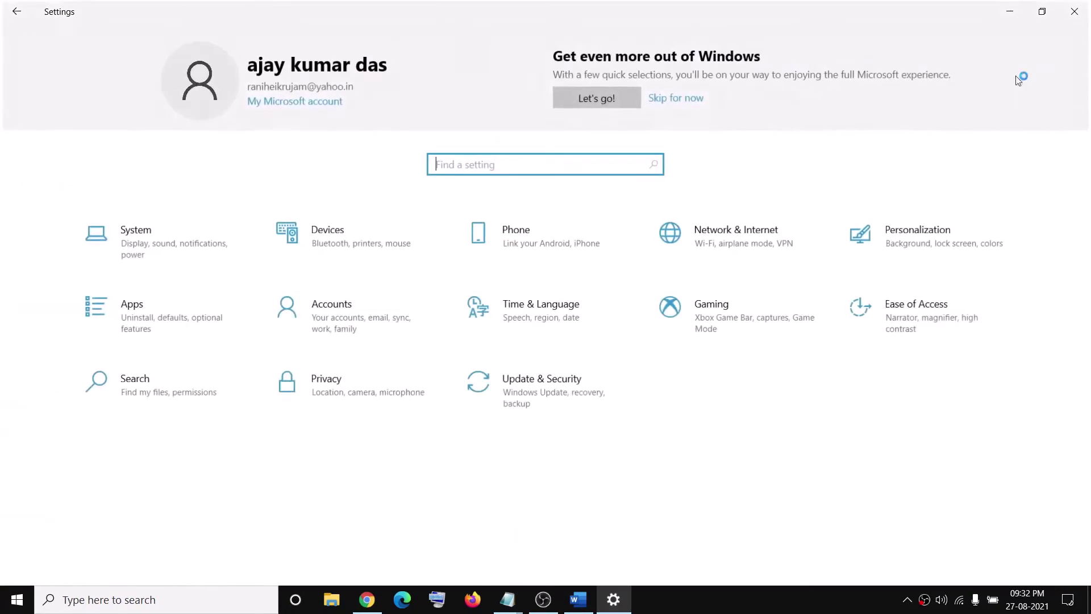
Filter the Apps list by '3d' and reveal 3D Builder's Move and Uninstall options
{"action": "left_click", "coordinate": [17, 600]}
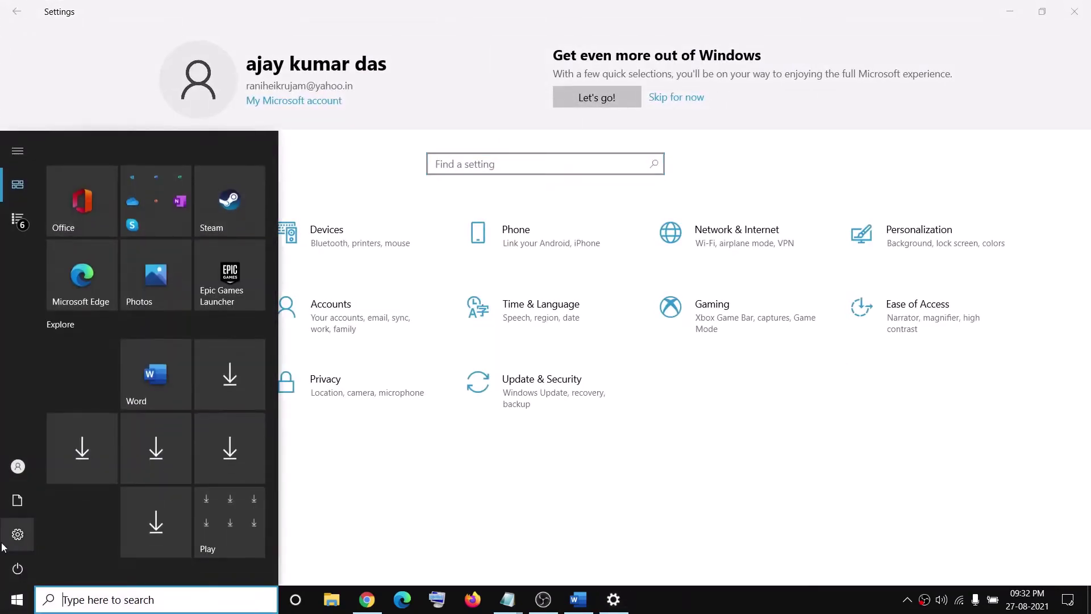
{"action": "left_click", "coordinate": [548, 555]}
{"action": "left_click", "coordinate": [86, 300]}
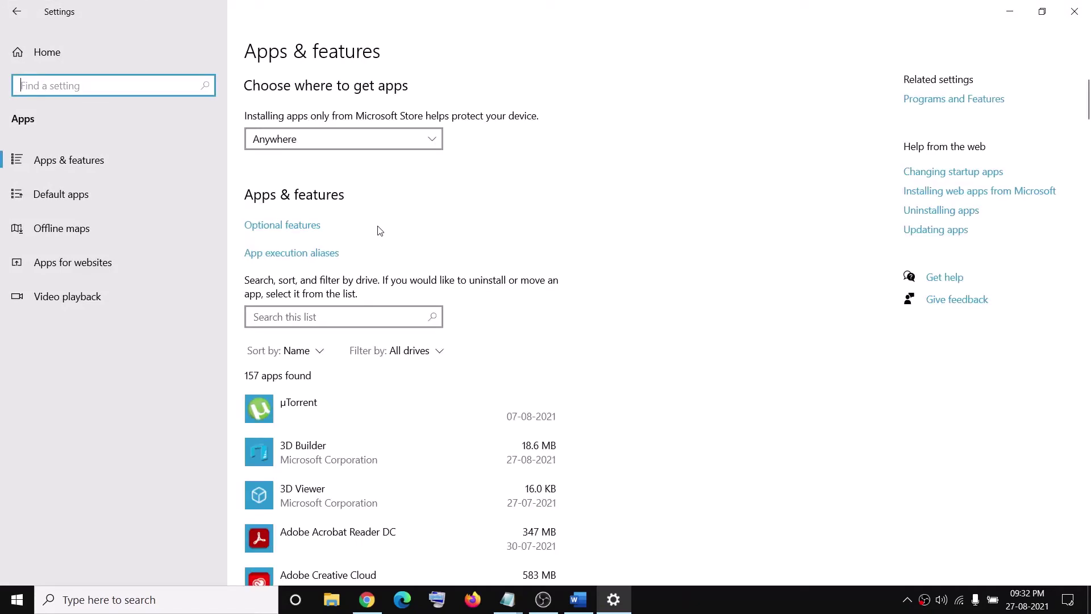
{"action": "left_click", "coordinate": [273, 317]}
{"action": "type", "text": "3d"}
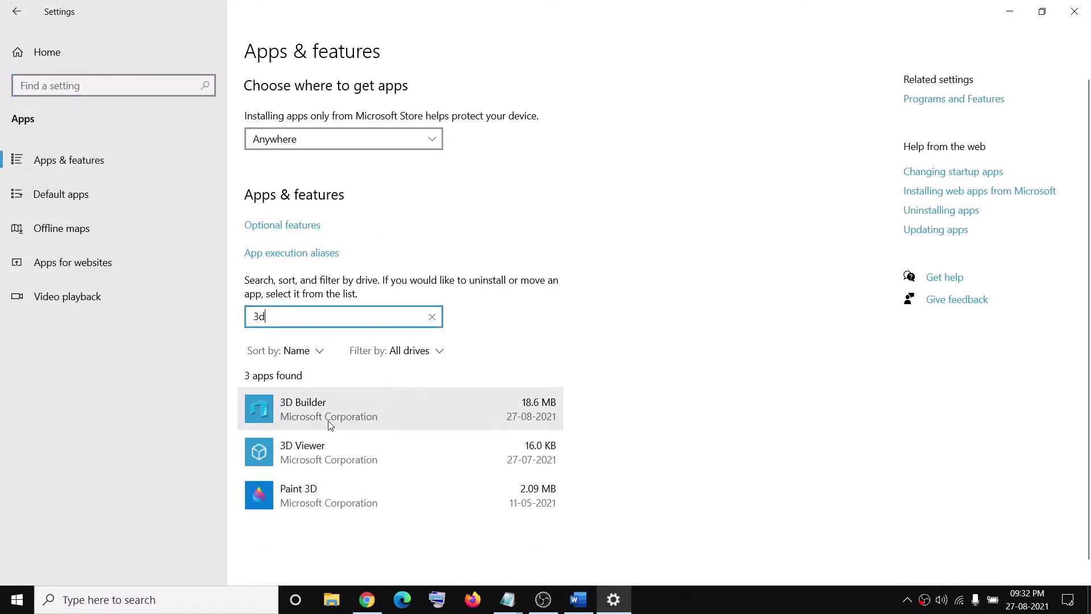
{"action": "left_click", "coordinate": [317, 418]}
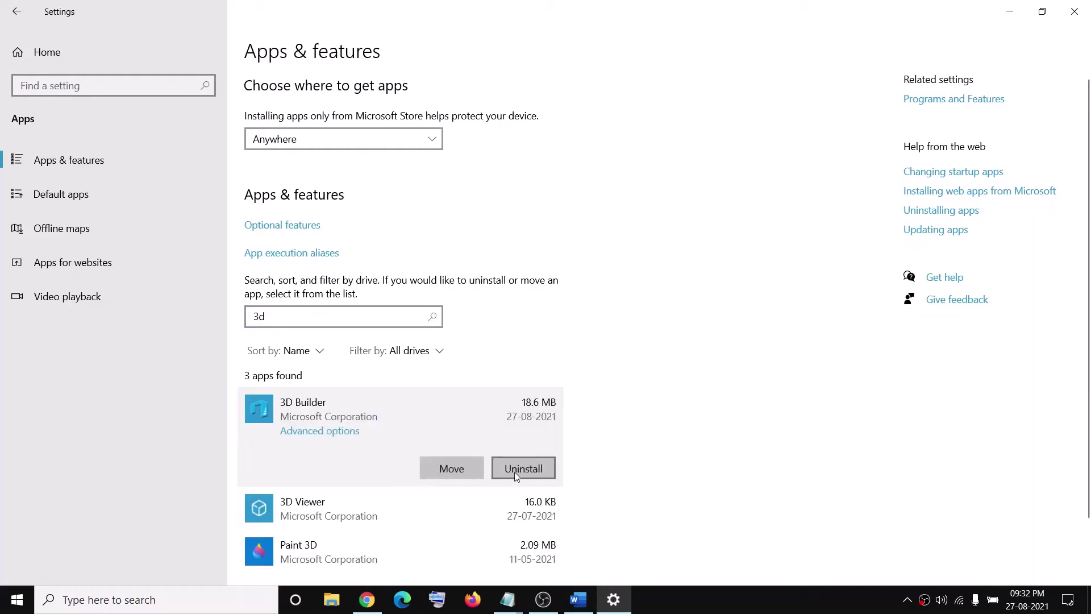
Check the Start menu's power options, close it, and begin a Windows search
{"action": "left_click", "coordinate": [17, 599]}
{"action": "left_click", "coordinate": [15, 563]}
{"action": "left_click", "coordinate": [747, 385]}
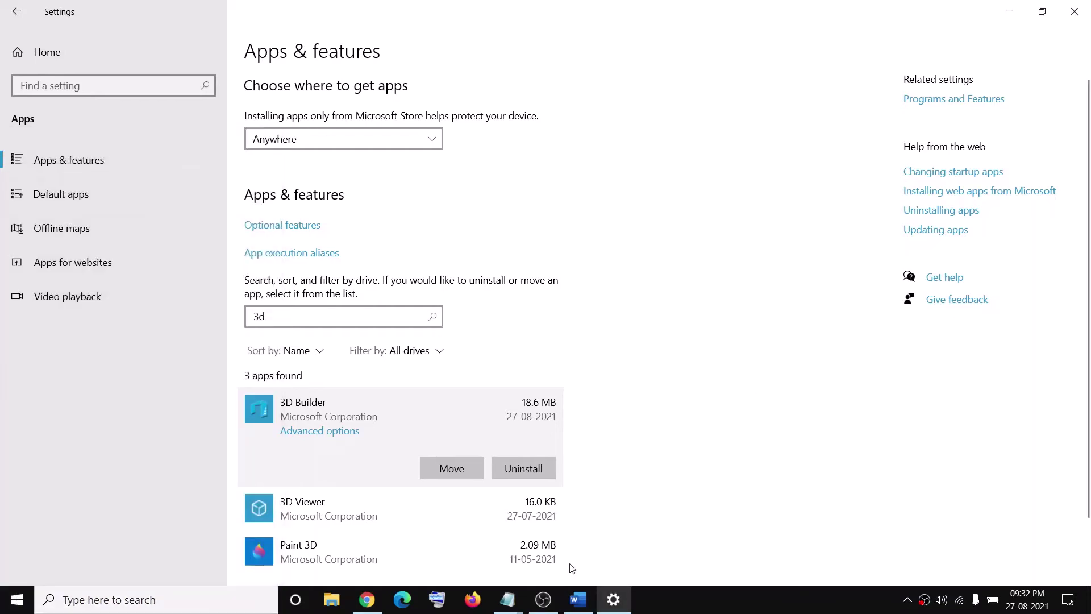
{"action": "left_click", "coordinate": [132, 602]}
Open Microsoft Store via a 'store' search, go to the 3D Builder page, then switch to Word
{"action": "type", "text": "store"}
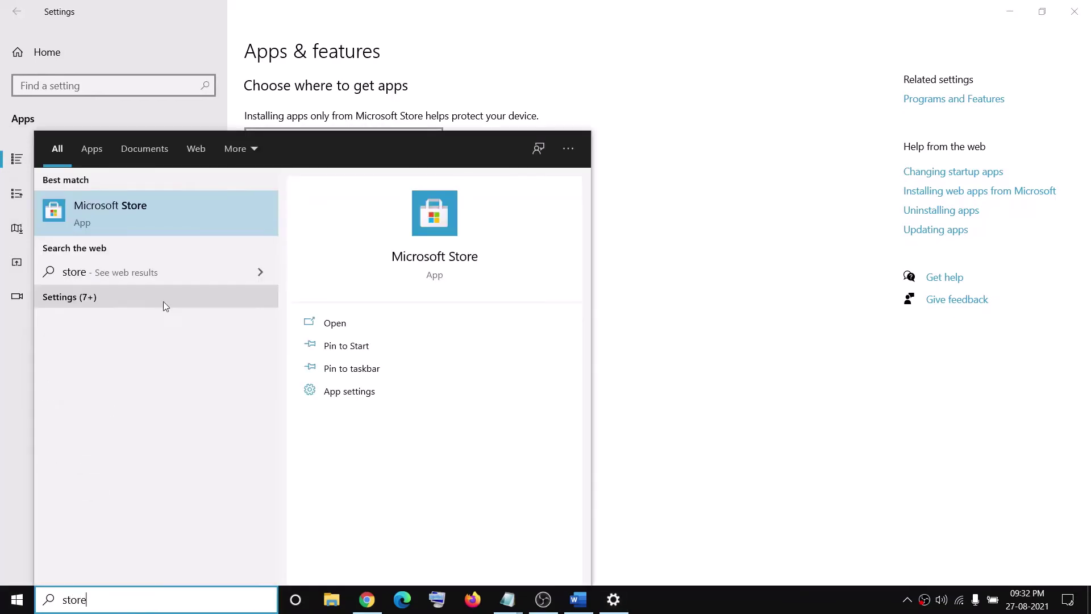
{"action": "left_click", "coordinate": [118, 210]}
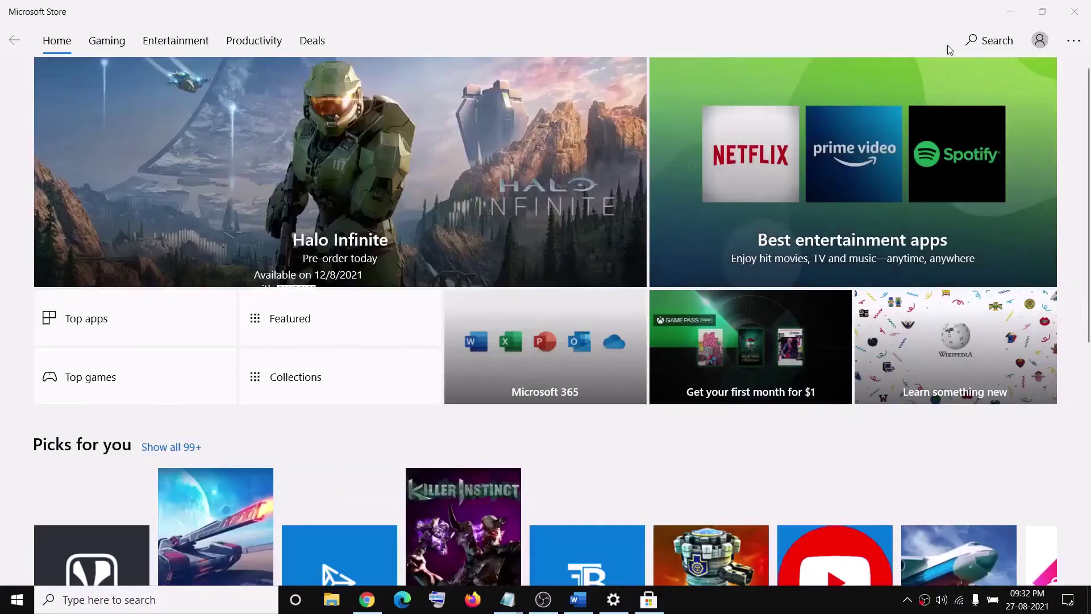
{"action": "left_click", "coordinate": [990, 40]}
{"action": "type", "text": "3d builder"}
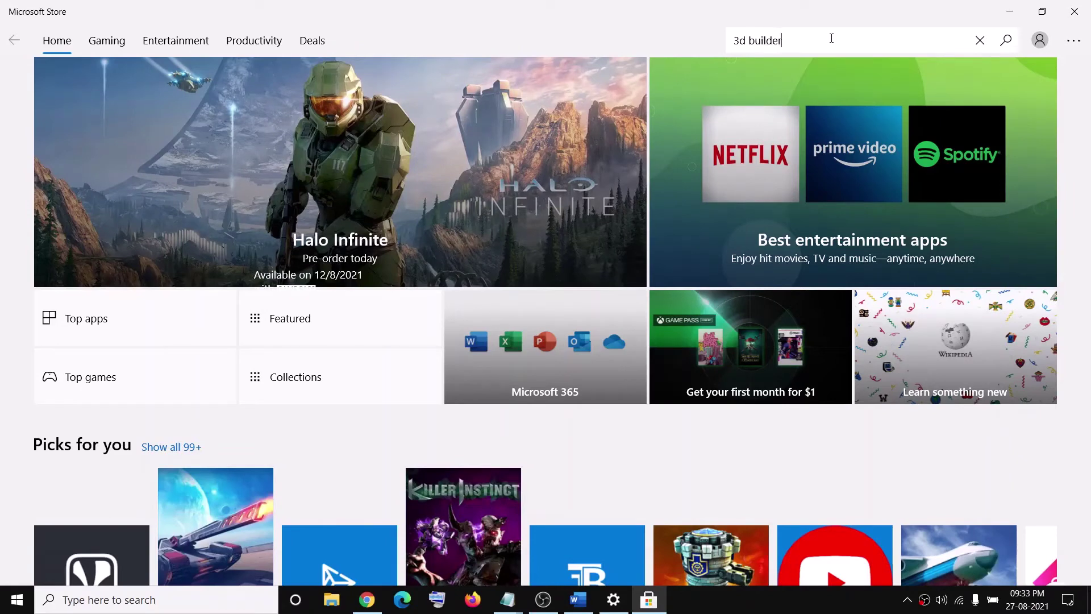
{"action": "left_click", "coordinate": [794, 73]}
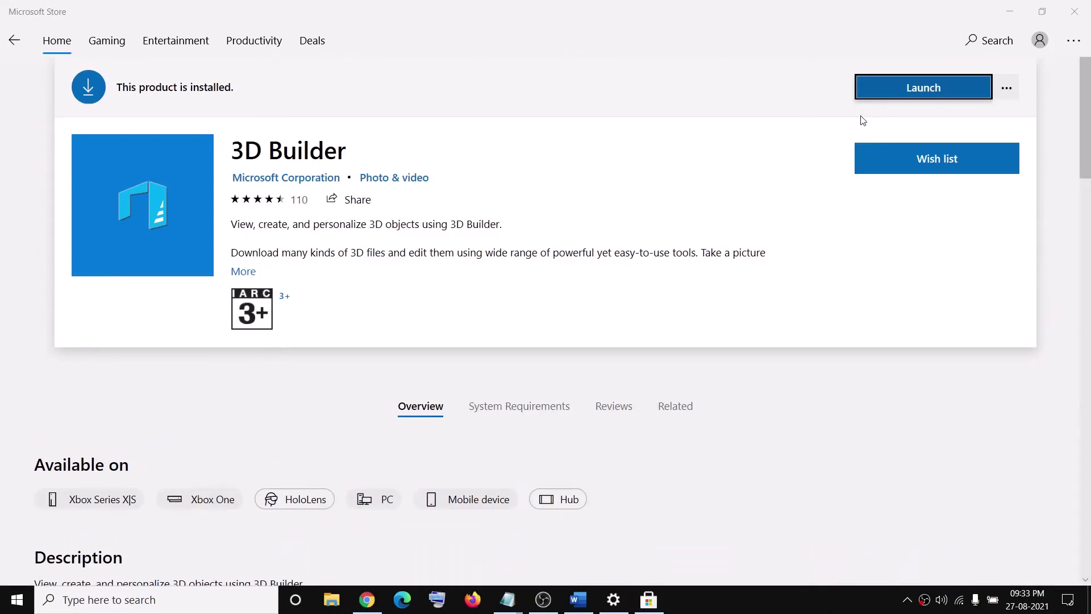
{"action": "key", "text": "alt+Tab"}
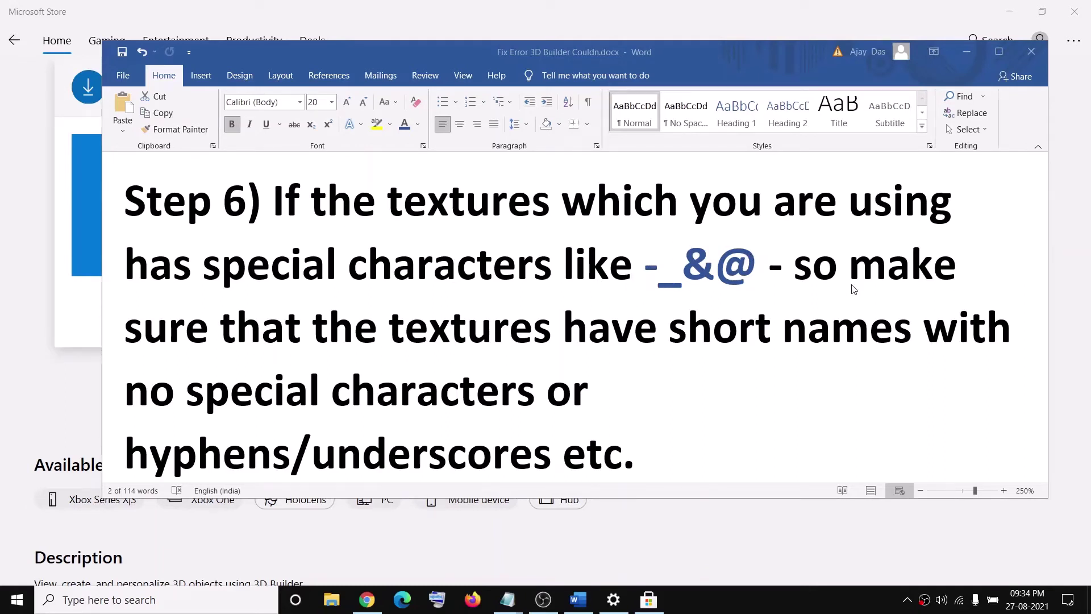
Highlight 'have short names' and 'no special characters' in Step 6
{"action": "left_click_drag", "start_coordinate": [563, 264], "coordinate": [715, 266]}
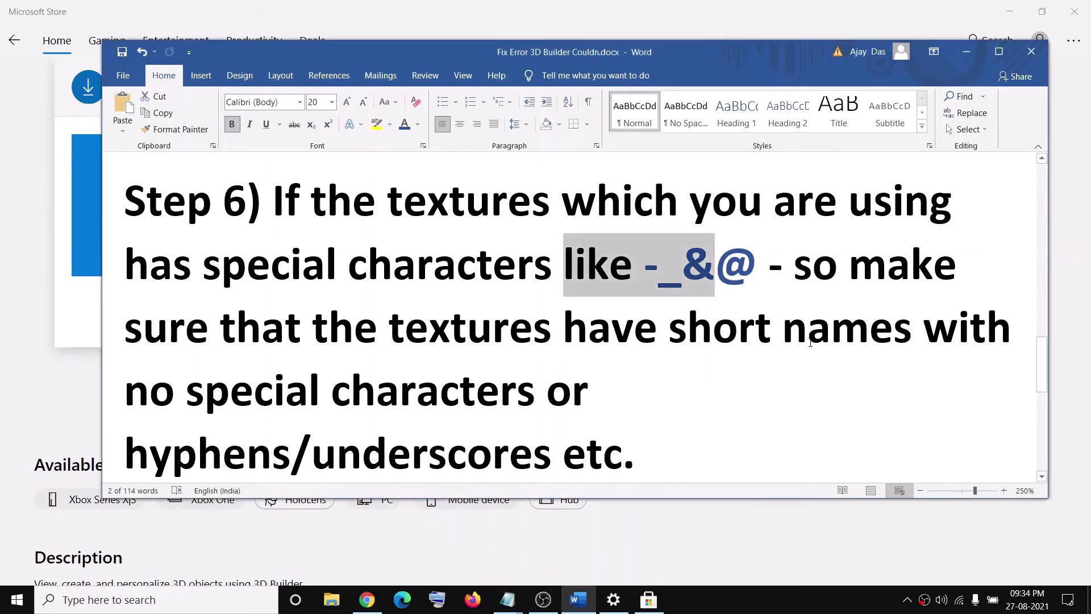
{"action": "left_click_drag", "start_coordinate": [564, 328], "coordinate": [913, 341]}
{"action": "left_click_drag", "start_coordinate": [124, 392], "coordinate": [457, 398]}
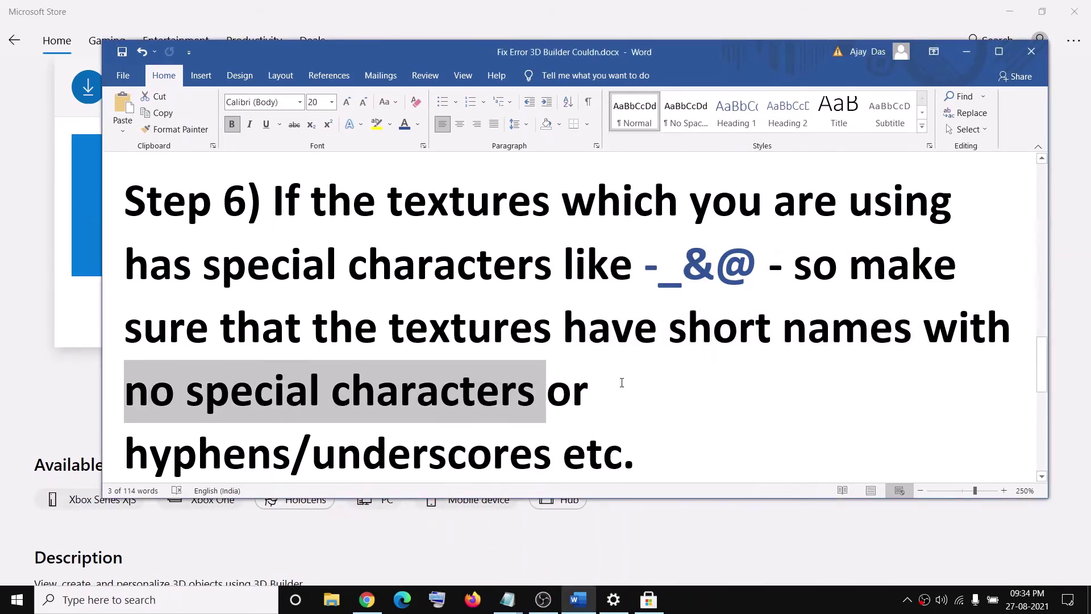
Highlight 'fix them during export' in Step 7 and select the Ultimaker Cura link
{"action": "scroll", "coordinate": [624, 409], "scroll_direction": "down", "scroll_amount": 1}
{"action": "scroll", "coordinate": [624, 409], "scroll_direction": "up", "scroll_amount": 2}
{"action": "scroll", "coordinate": [625, 409], "scroll_direction": "down", "scroll_amount": 1}
{"action": "left_click_drag", "start_coordinate": [635, 454], "coordinate": [274, 200]}
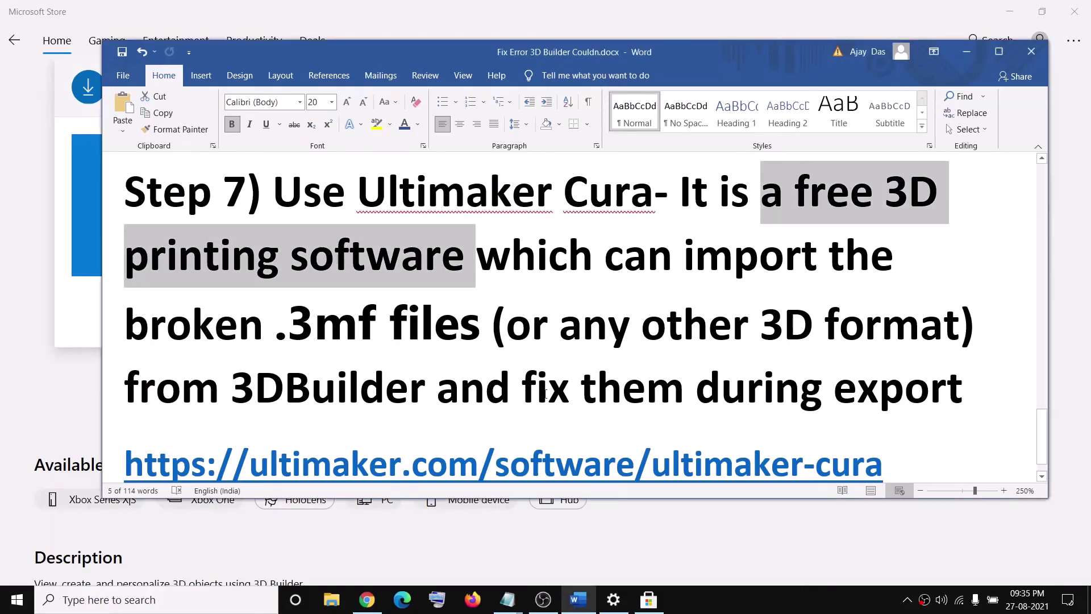
{"action": "left_click_drag", "start_coordinate": [523, 392], "coordinate": [893, 393]}
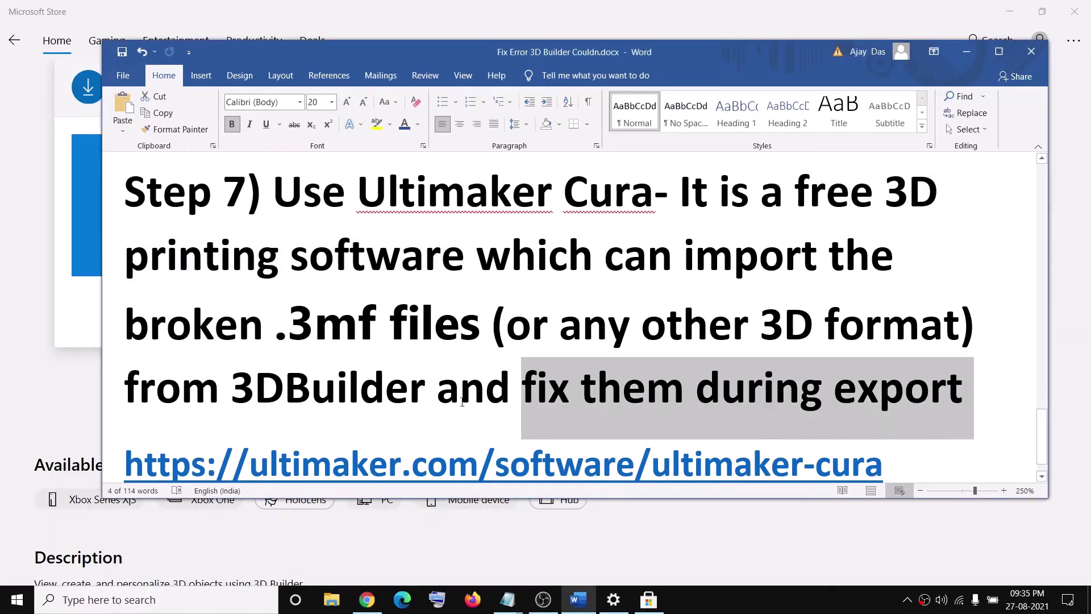
{"action": "key", "text": "ctrl+z"}
{"action": "triple_click", "coordinate": [902, 450]}
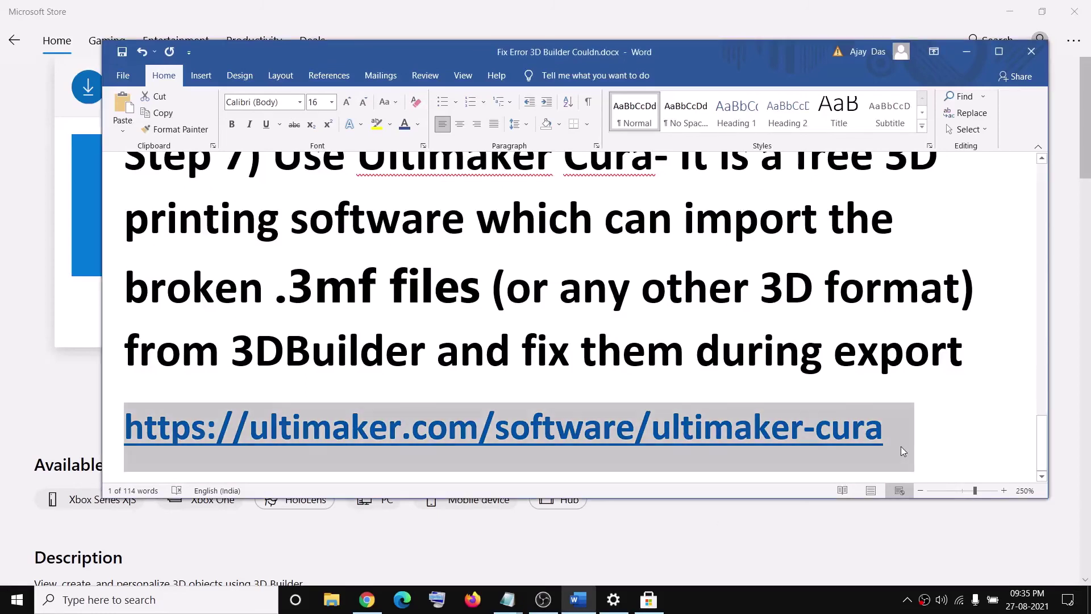
View the Ultimaker Cura download page in Chrome, then return to Word and scroll up
{"action": "left_click", "coordinate": [367, 599]}
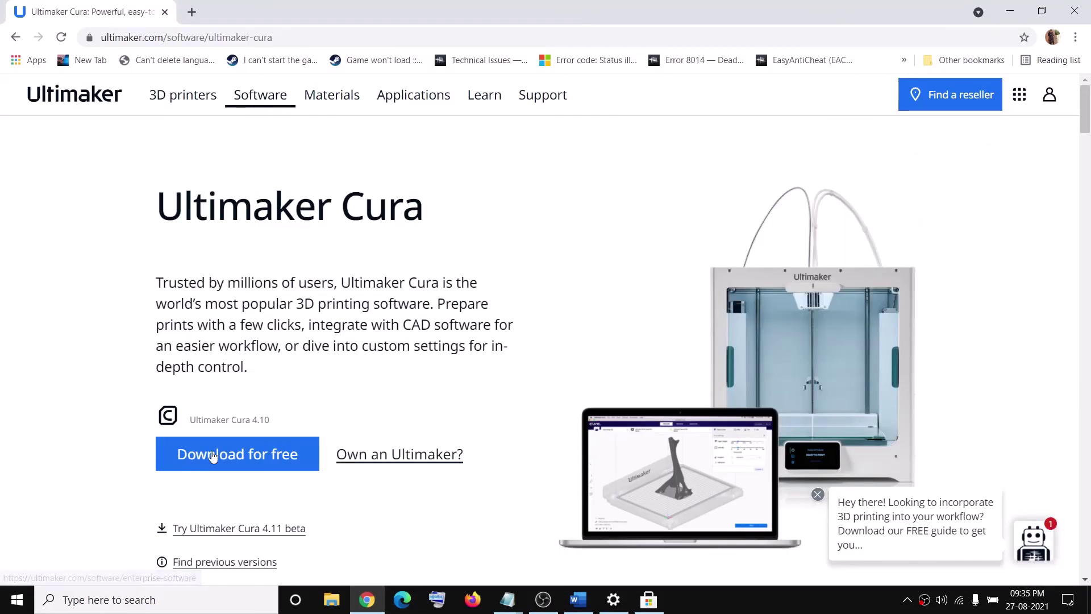
{"action": "scroll", "coordinate": [381, 346], "scroll_direction": "down", "scroll_amount": 2}
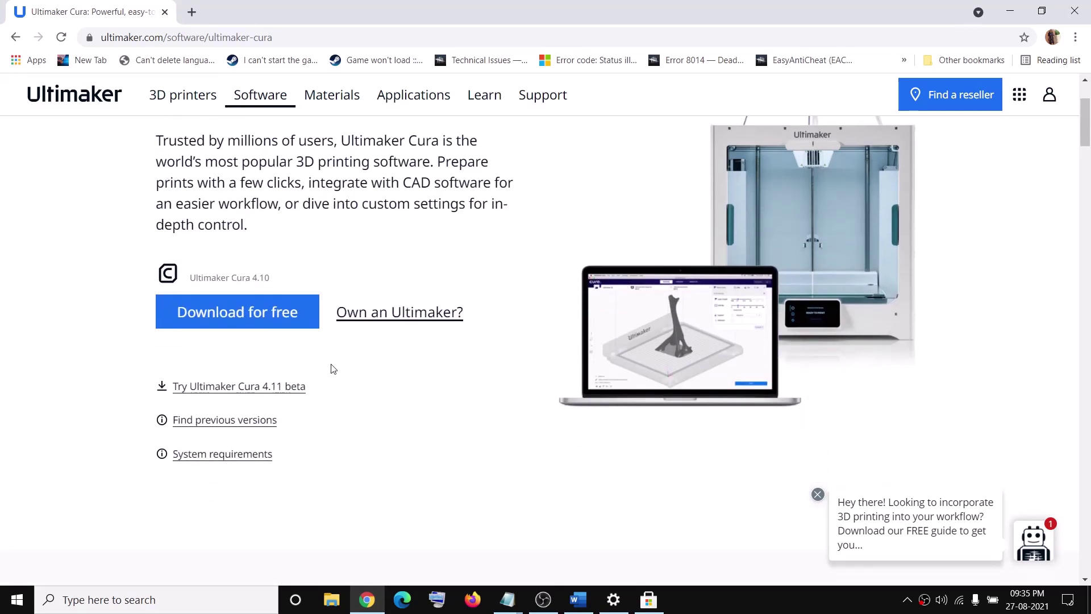
{"action": "scroll", "coordinate": [331, 368], "scroll_direction": "up", "scroll_amount": 2}
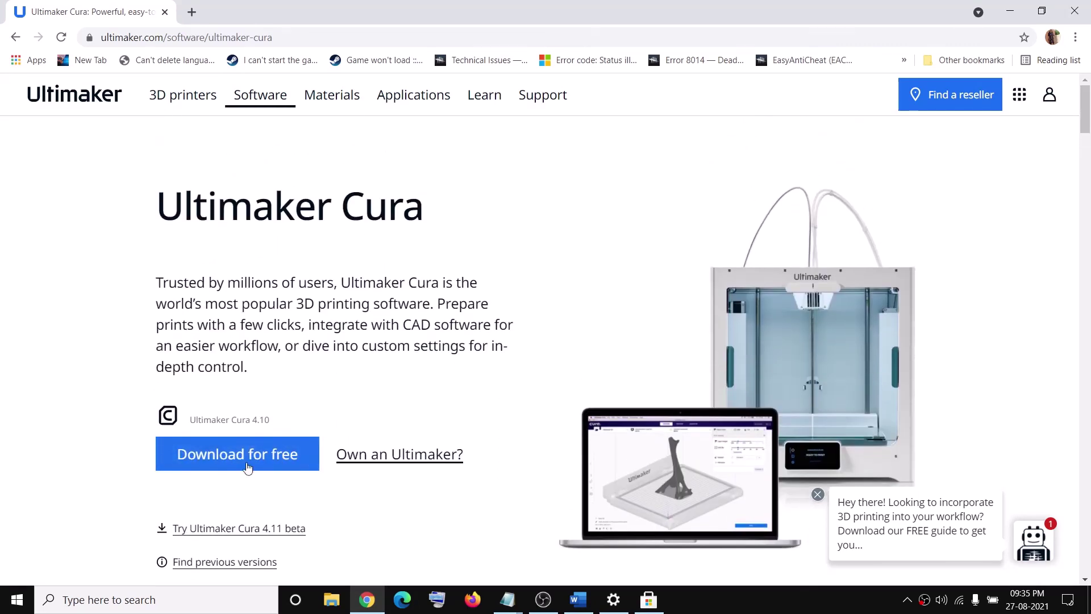
{"action": "scroll", "coordinate": [299, 413], "scroll_direction": "down", "scroll_amount": 2}
{"action": "left_click", "coordinate": [578, 599]}
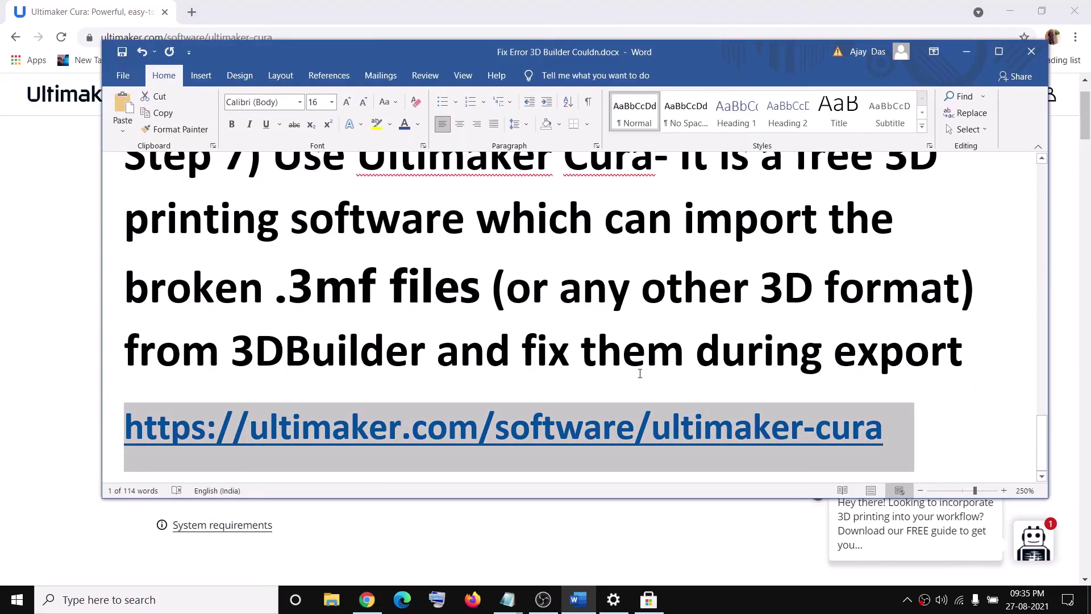
{"action": "scroll", "coordinate": [640, 373], "scroll_direction": "up", "scroll_amount": 20}
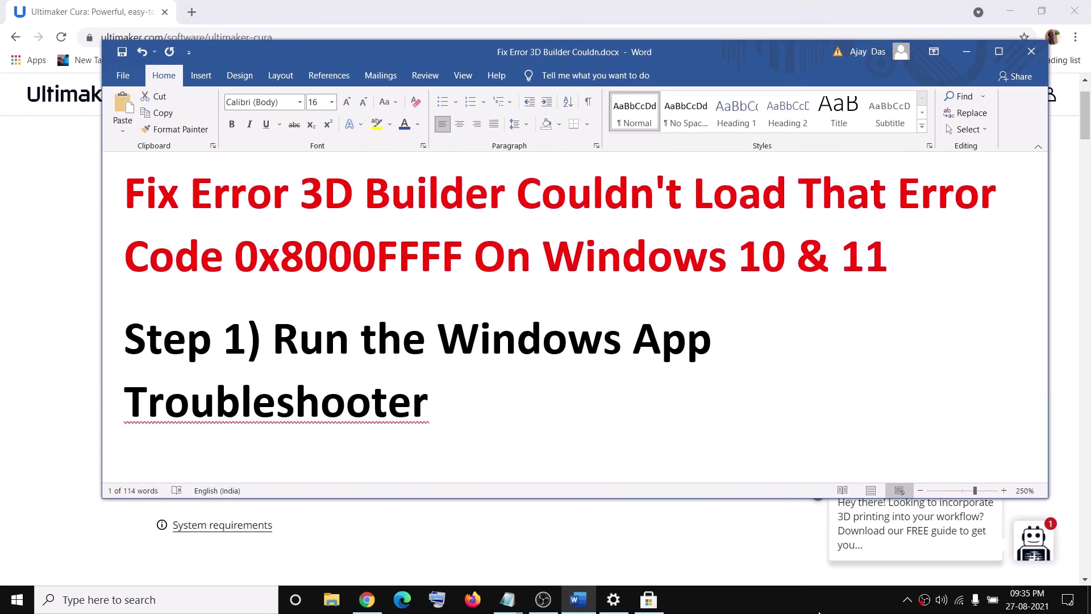